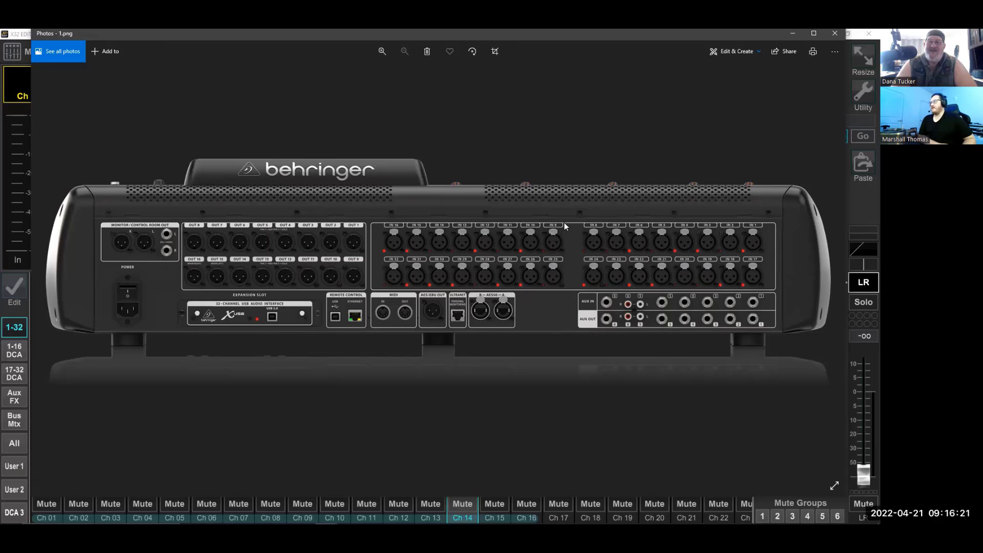
# Look through the rear-panel photos of the three Behringer consoles, comparing their inputs, outputs and expansion slots, and close the photo viewer
pyautogui.press('Right')
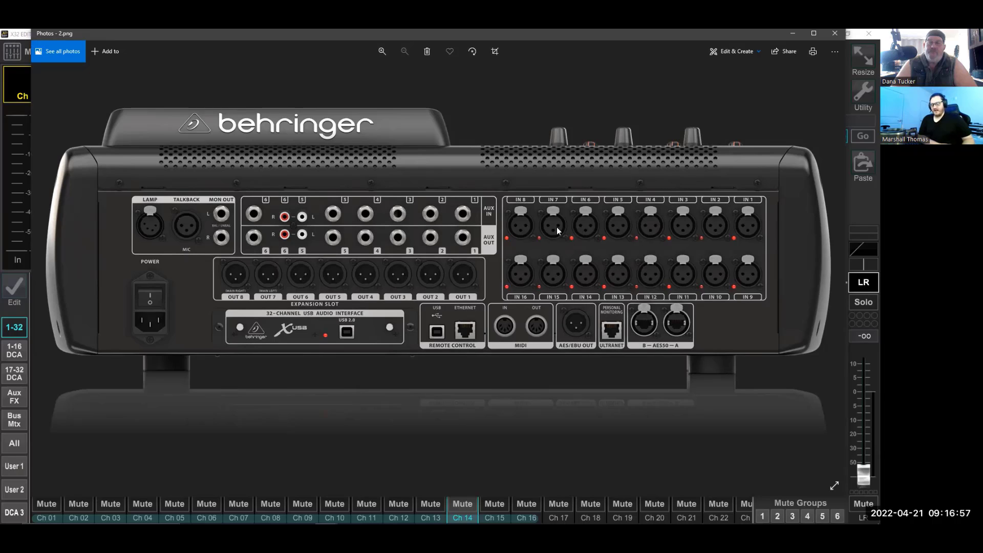
pyautogui.press('Right')
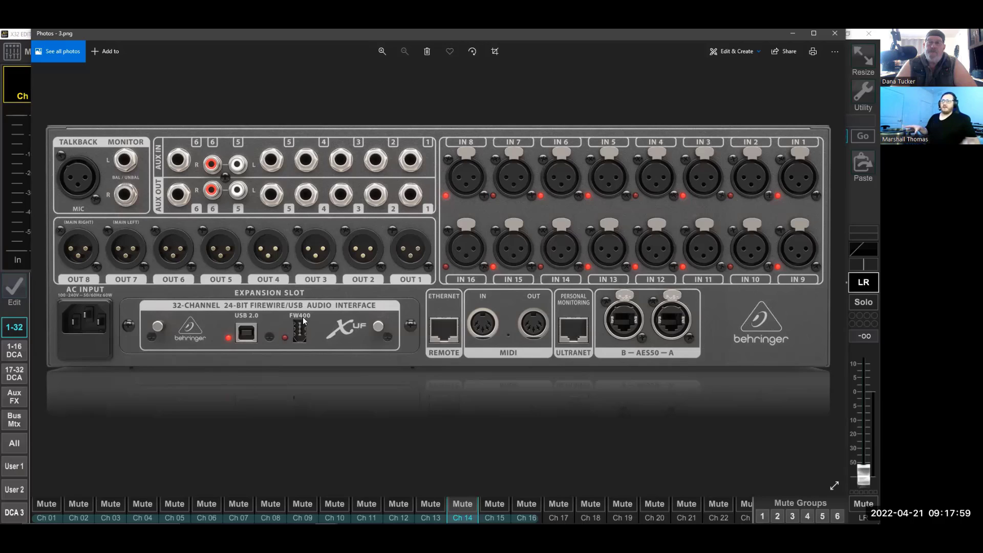
pyautogui.click(829, 36)
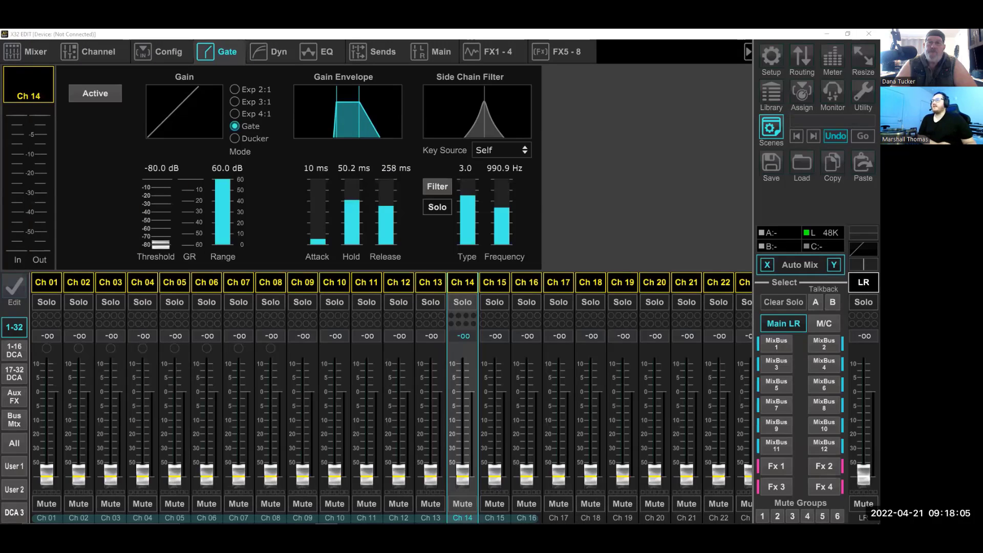
# Compare the front-panel photos of the S16 and S32 stage boxes, including their input and output counts
pyautogui.moveTo(485, 31); pyautogui.dragTo(484, 49)
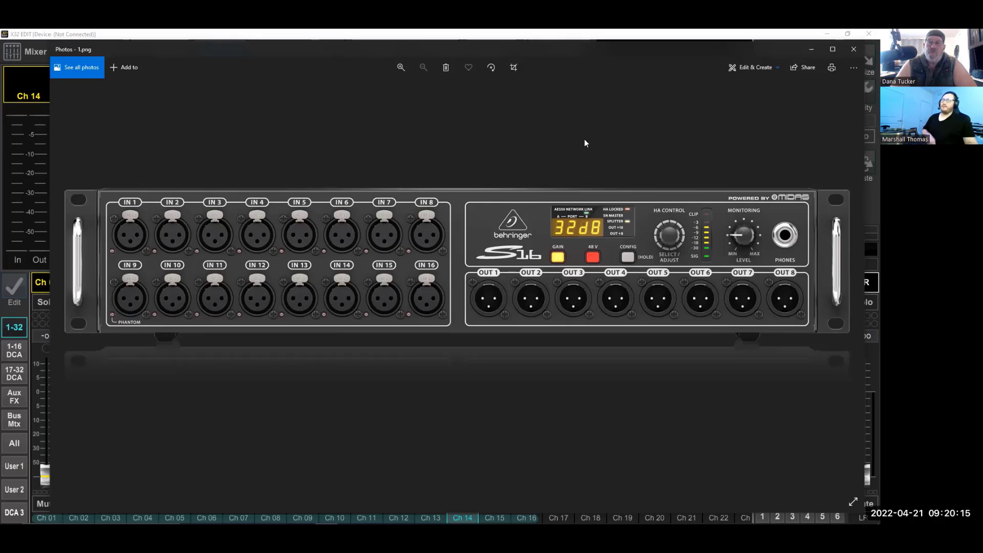
pyautogui.press('Right')
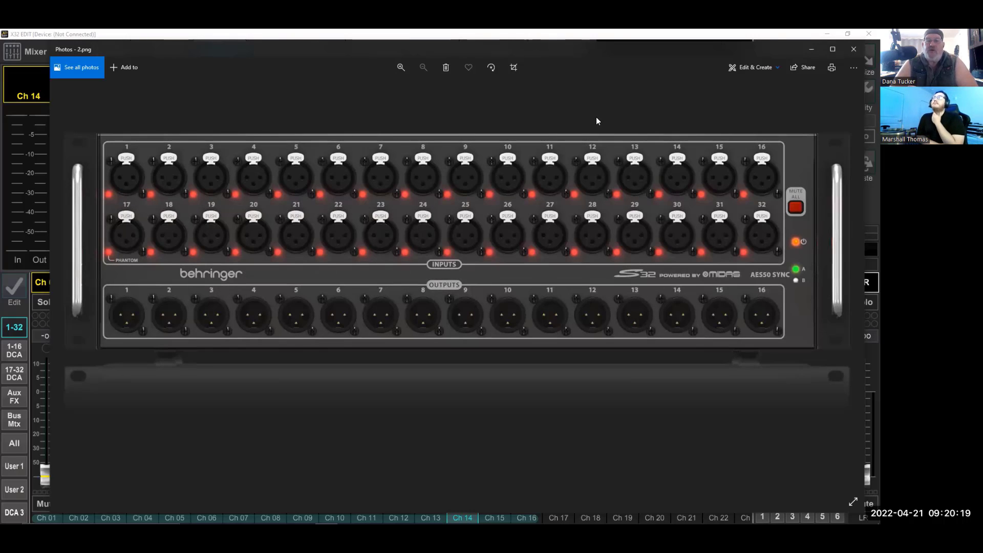
pyautogui.press('Left')
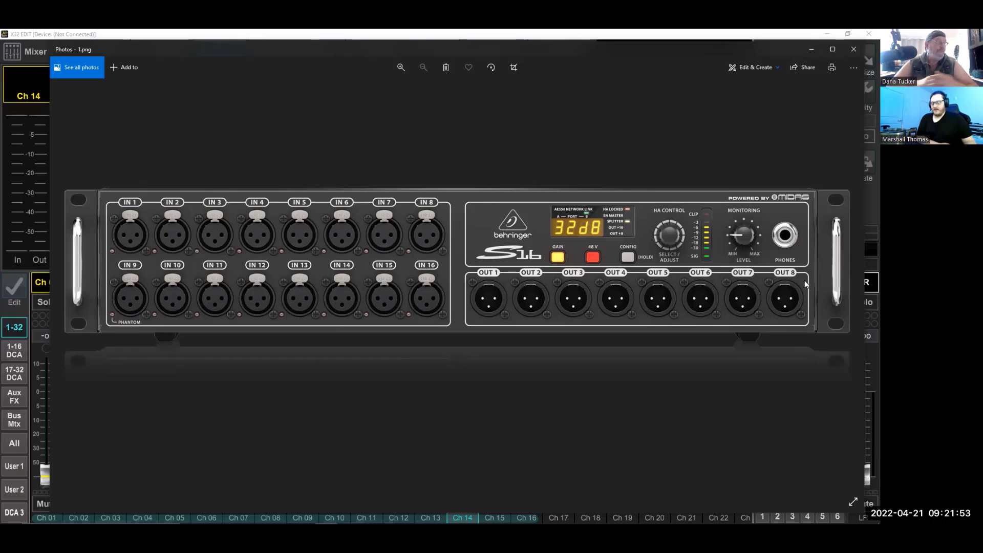
pyautogui.press('Right')
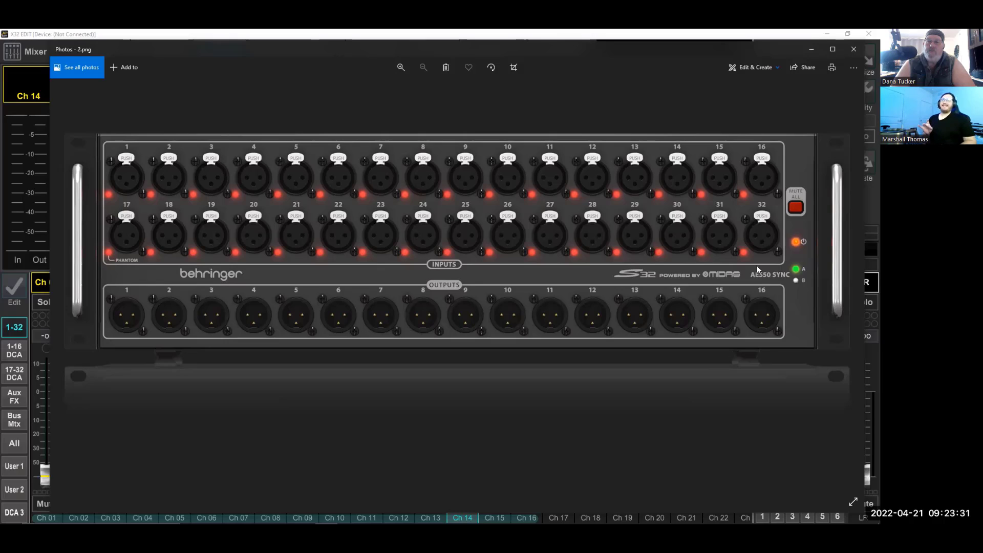
# Examine the SD8 and SD16 stage box photos, including the AES50 ports and output range switch on the SD8's side panel
pyautogui.press('Right')
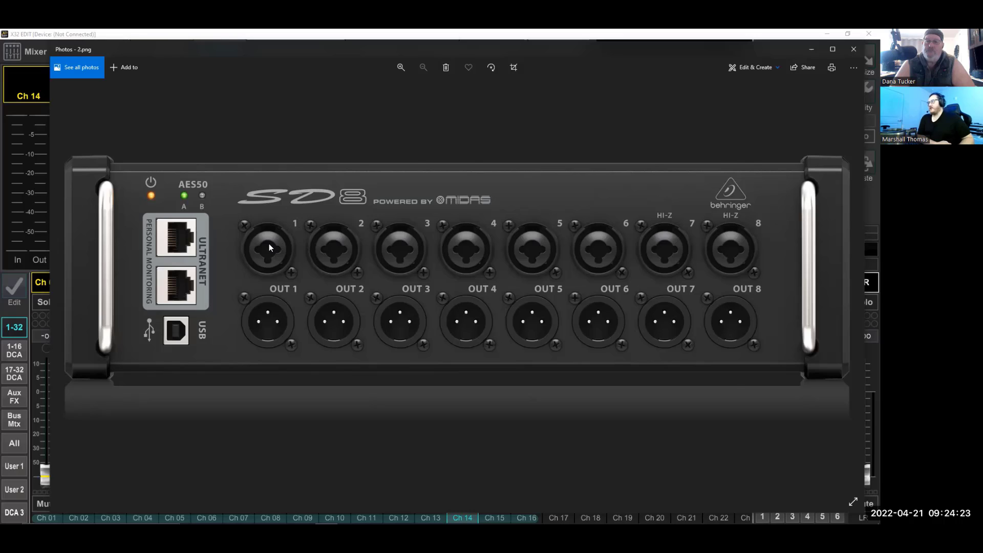
pyautogui.press('Left')
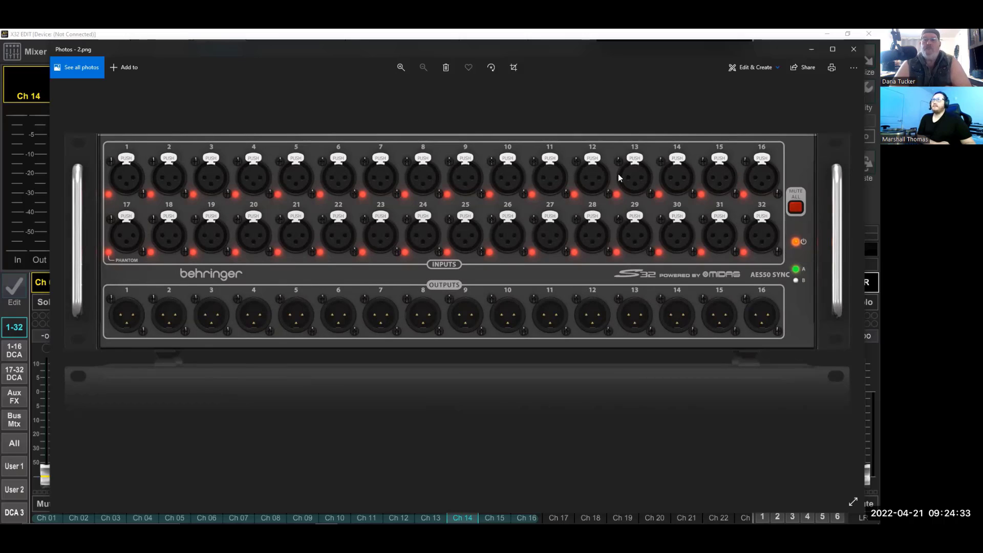
pyautogui.press('Right')
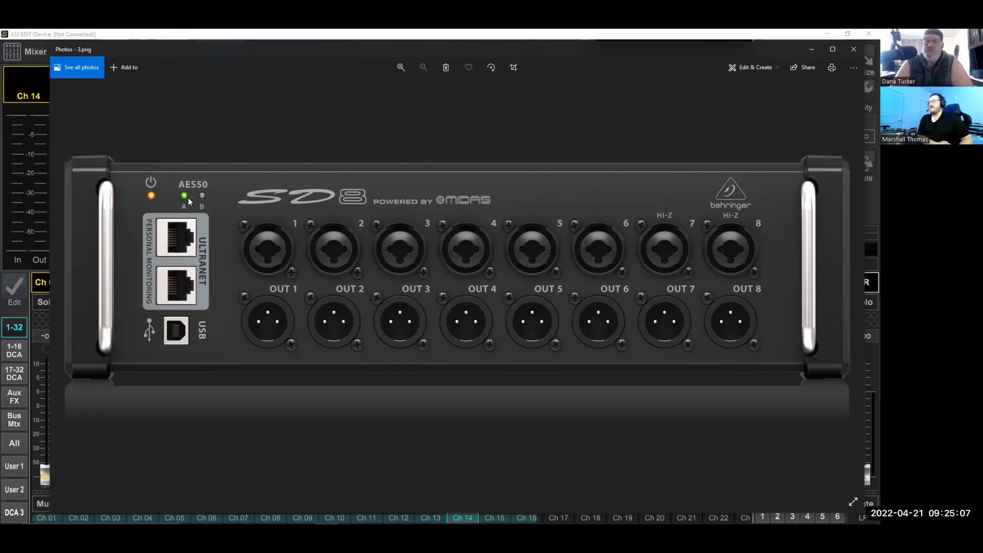
pyautogui.press('Right')
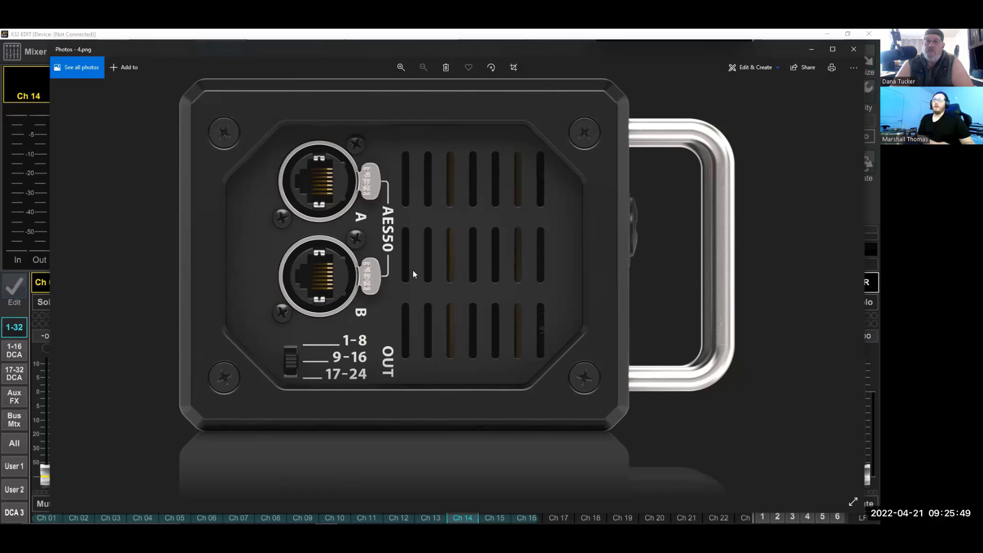
pyautogui.press('Right')
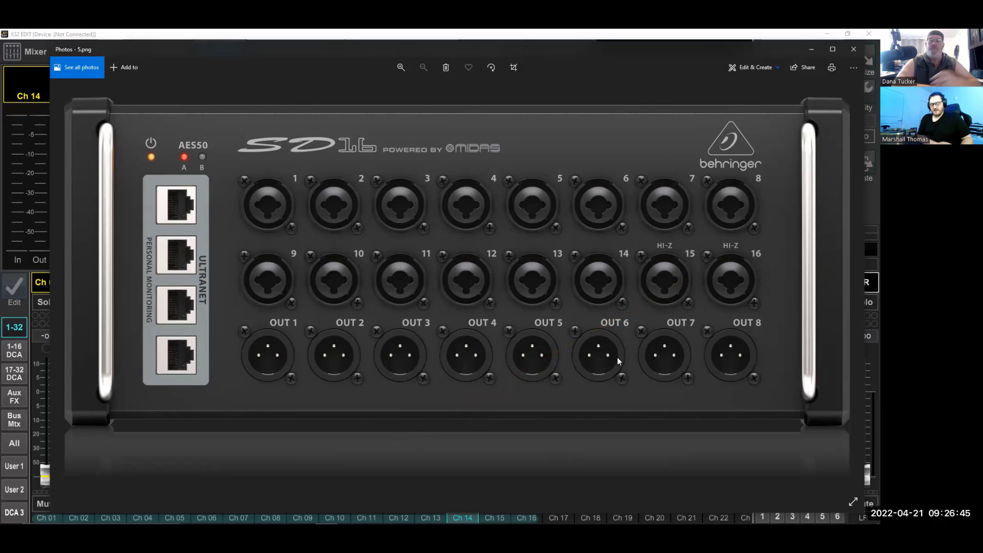
pyautogui.press('Right')
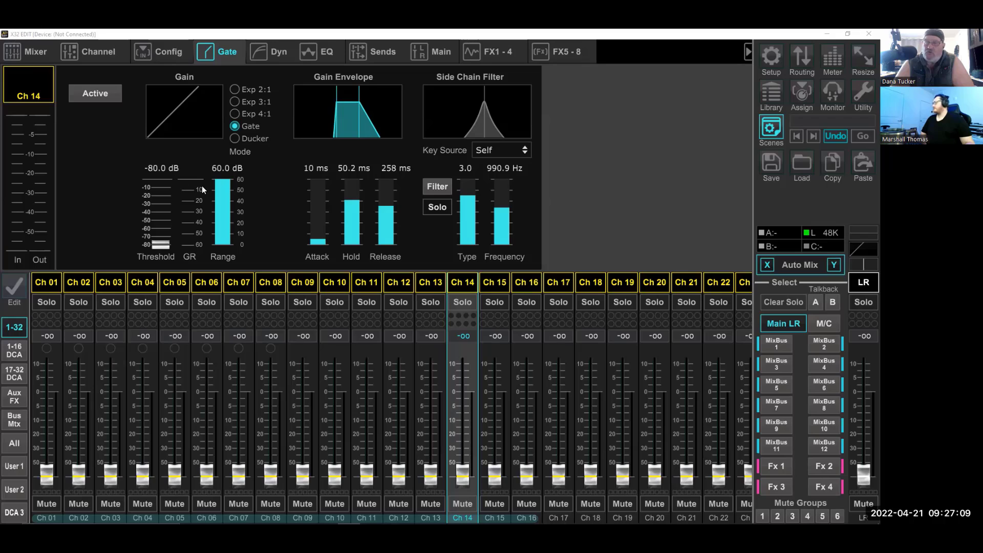
# Switch back to the Photos window and return to the S32 stage box photo
pyautogui.hotkey('alt', 'Tab')
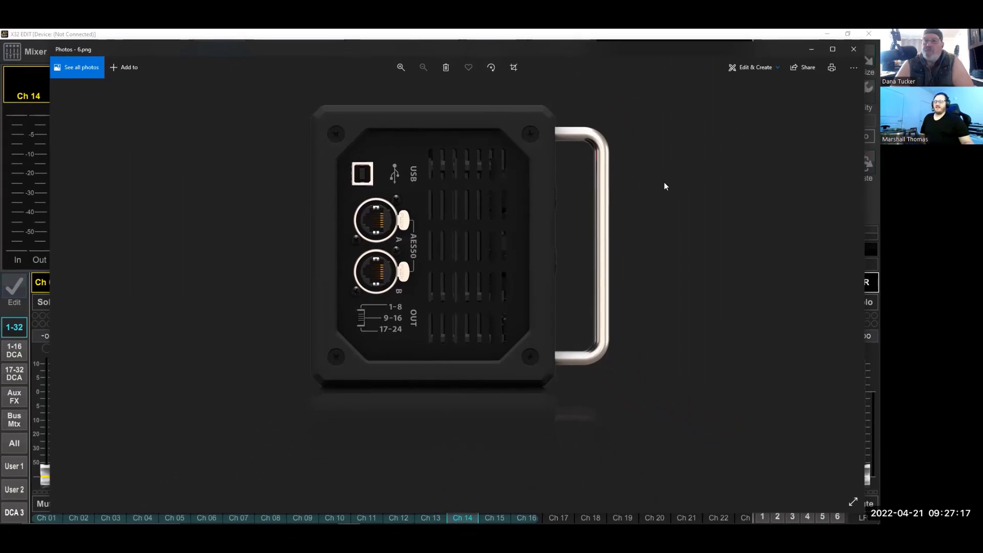
pyautogui.press('Left')
pyautogui.press('Left')
pyautogui.press('Left')
pyautogui.press('Left')
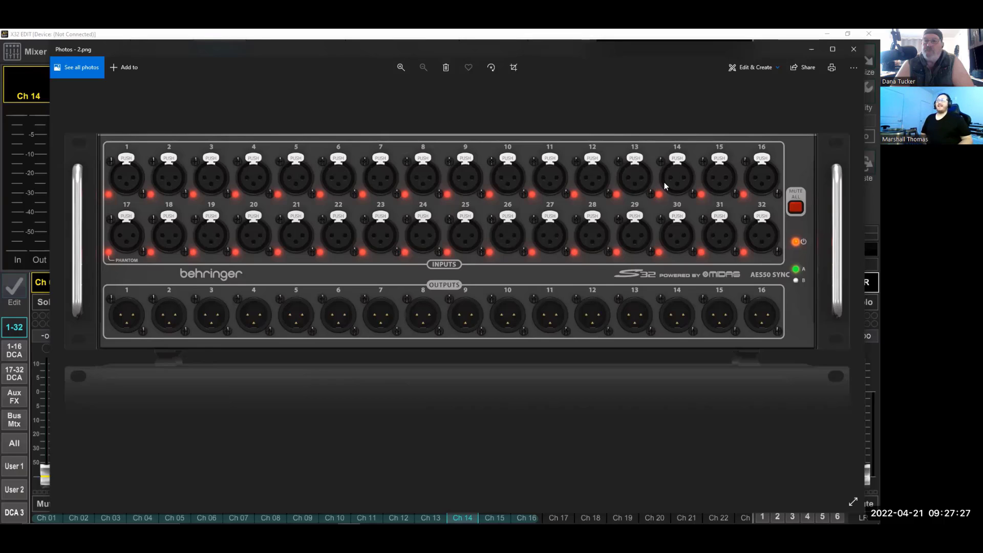
# Compare the SD8's AES50 side panel with the SD16's front panel in the stage box photos
pyautogui.press('Right')
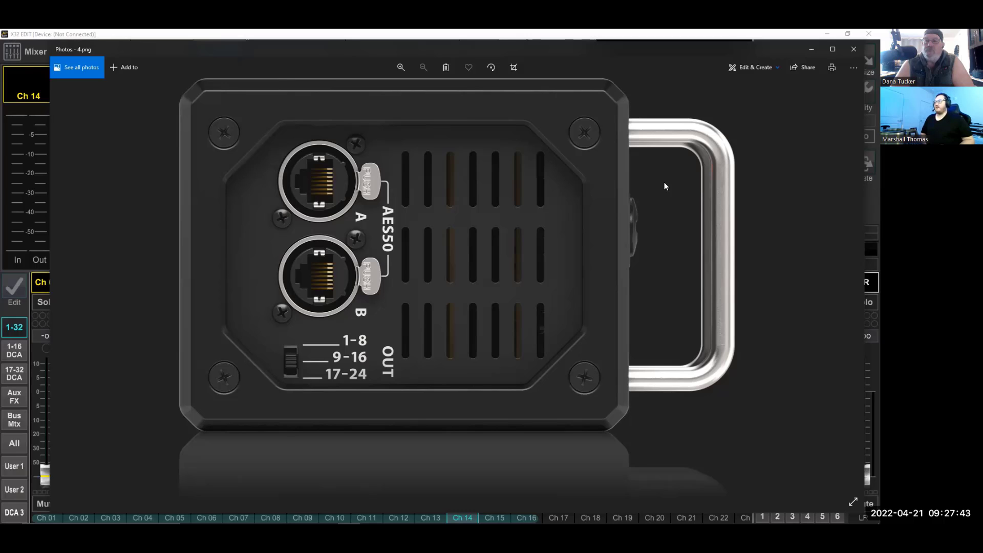
pyautogui.press('Right')
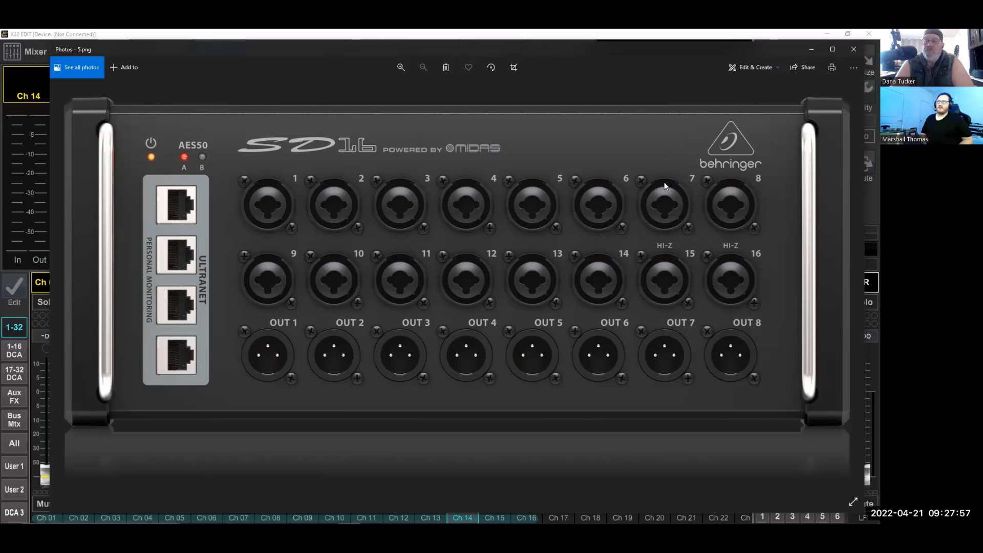
pyautogui.press('Left')
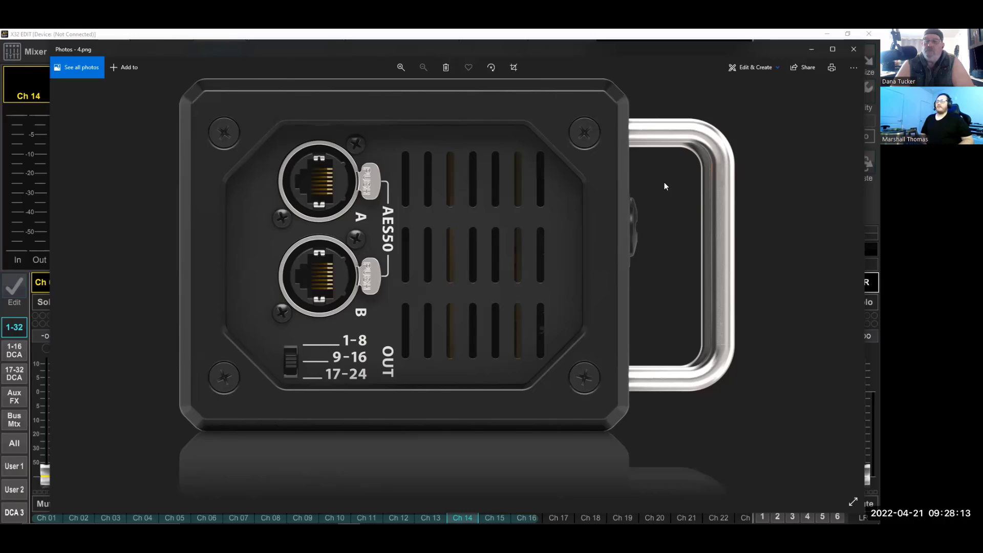
pyautogui.press('Right')
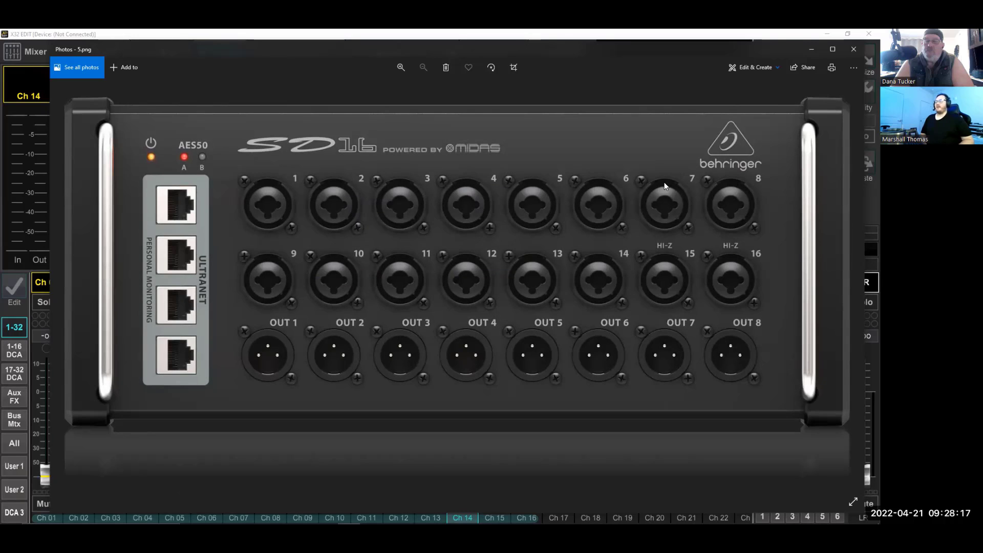
pyautogui.press('Left')
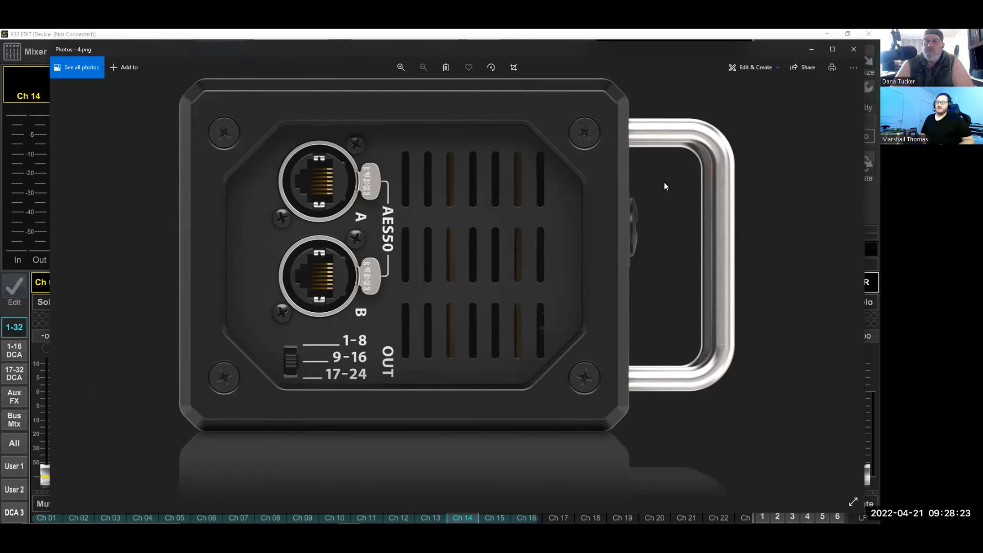
pyautogui.press('Right')
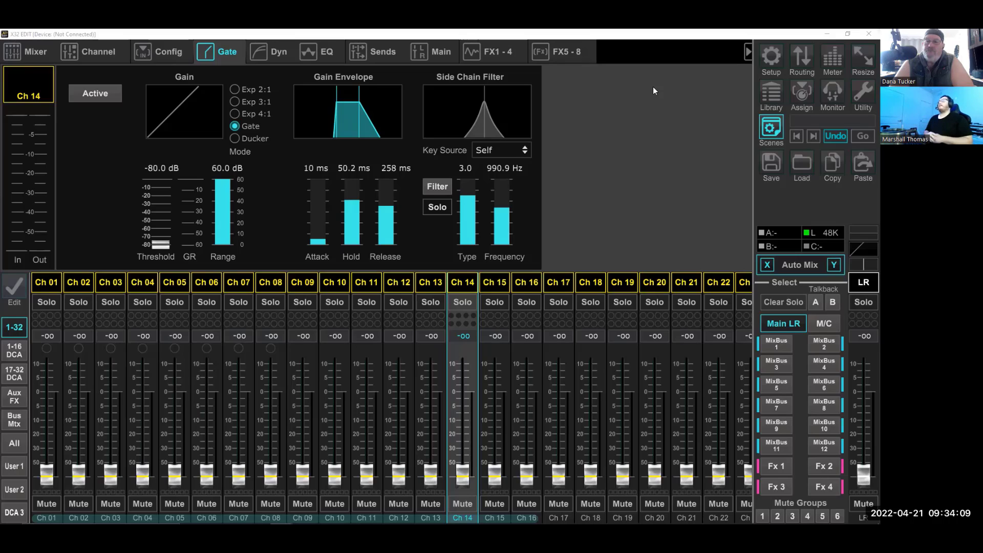
# Open the console's routing in X32 Edit and examine the AES50 output block assignments across the source columns
pyautogui.click(795, 72)
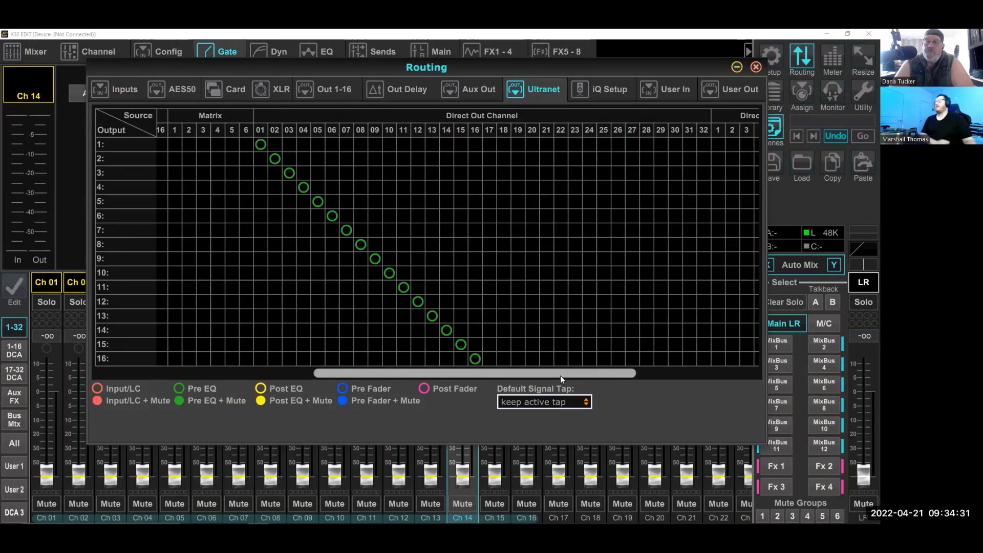
pyautogui.click(177, 93)
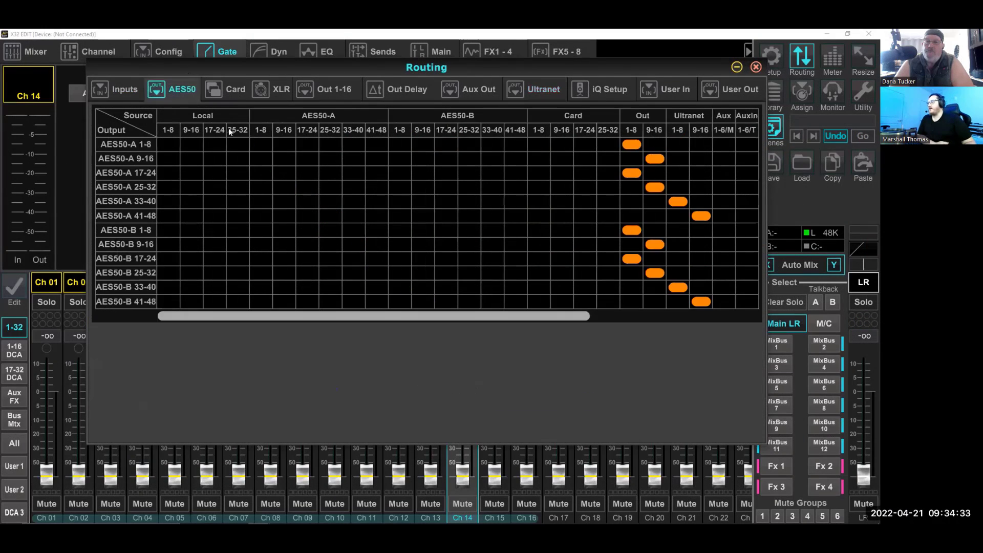
pyautogui.moveTo(458, 317); pyautogui.dragTo(562, 321)
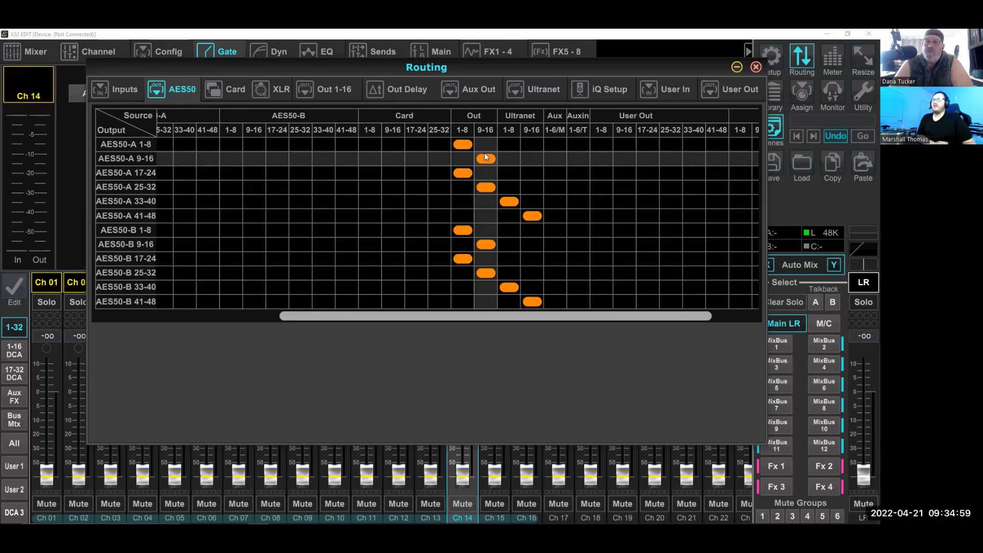
# Examine the Ultranet output routing across the mix bus, matrix and direct out channel sources
pyautogui.click(546, 90)
pyautogui.moveTo(460, 377); pyautogui.dragTo(241, 354)
pyautogui.moveTo(453, 373); pyautogui.dragTo(628, 368)
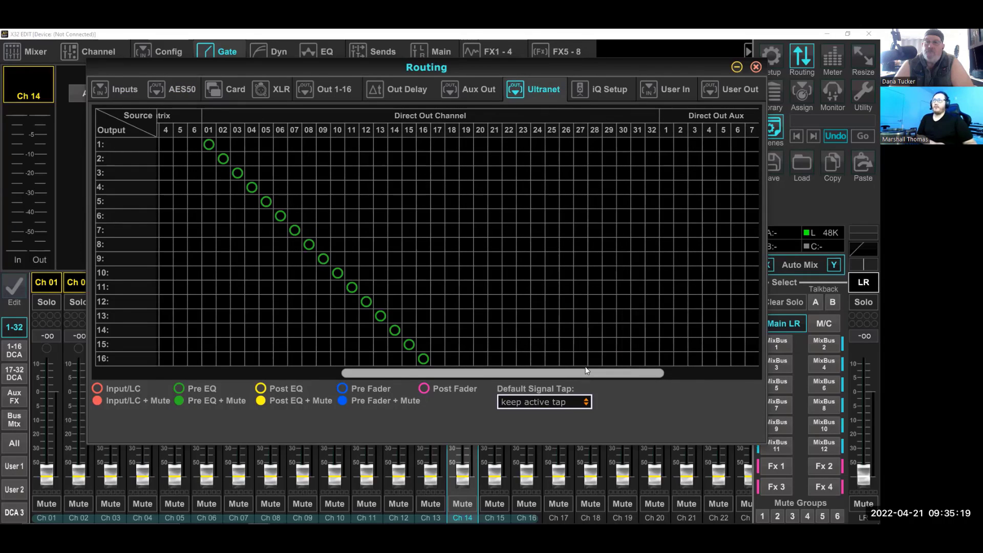
pyautogui.moveTo(587, 371); pyautogui.dragTo(241, 367)
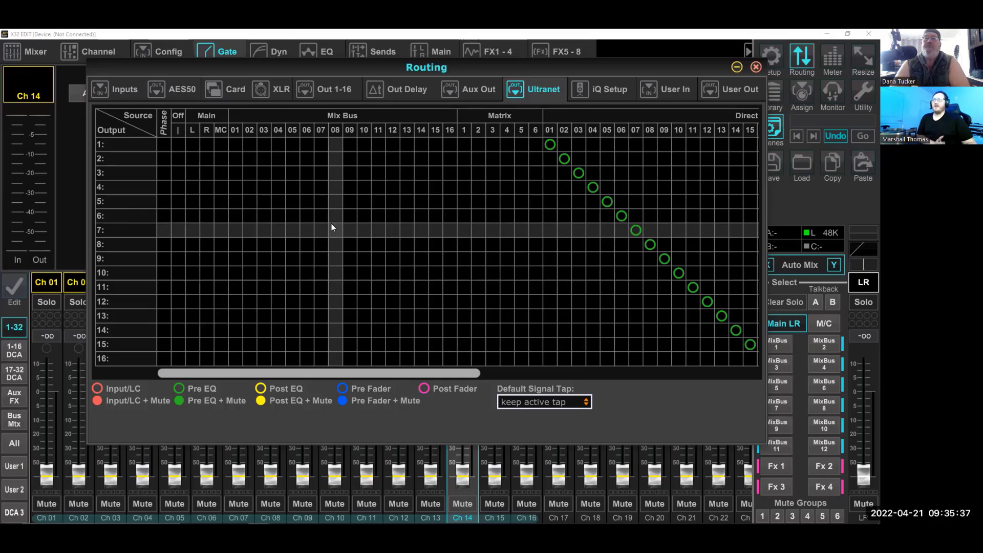
pyautogui.moveTo(427, 377); pyautogui.dragTo(543, 365)
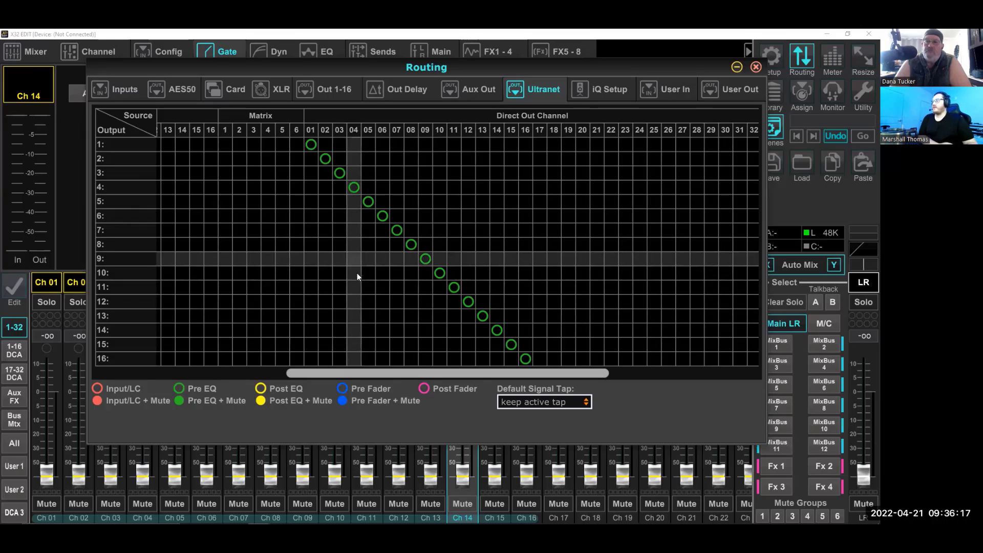
pyautogui.moveTo(382, 373); pyautogui.dragTo(322, 379)
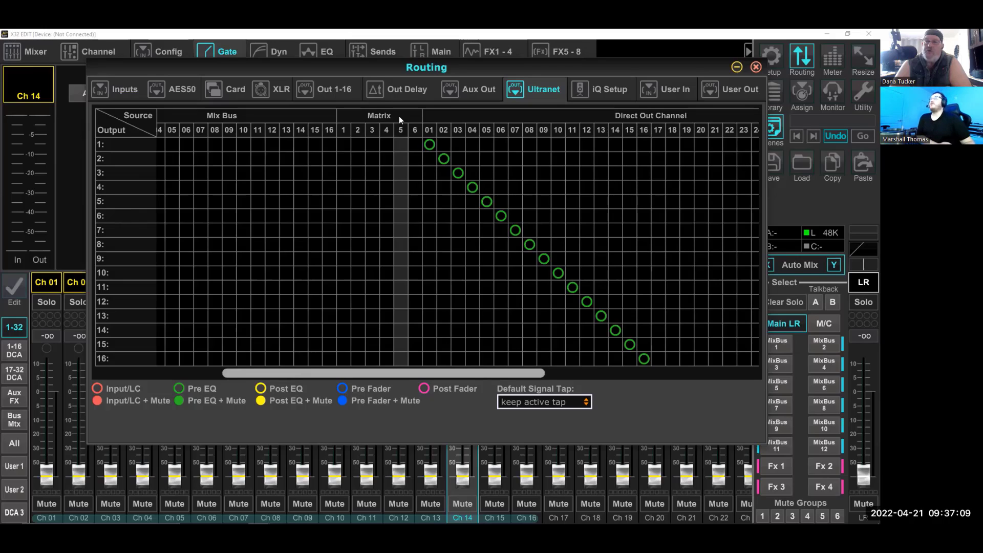
pyautogui.moveTo(452, 371); pyautogui.dragTo(487, 374)
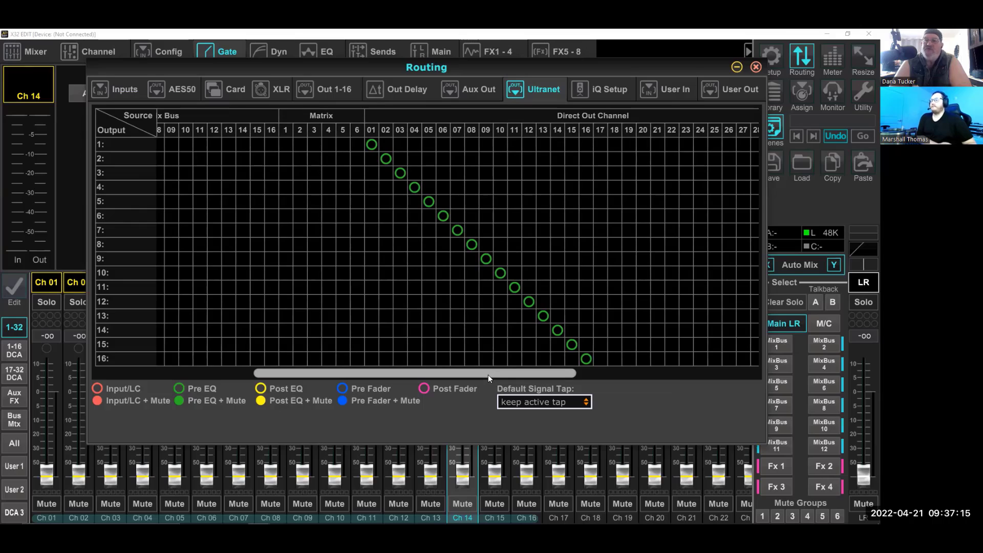
pyautogui.moveTo(488, 374); pyautogui.dragTo(512, 373)
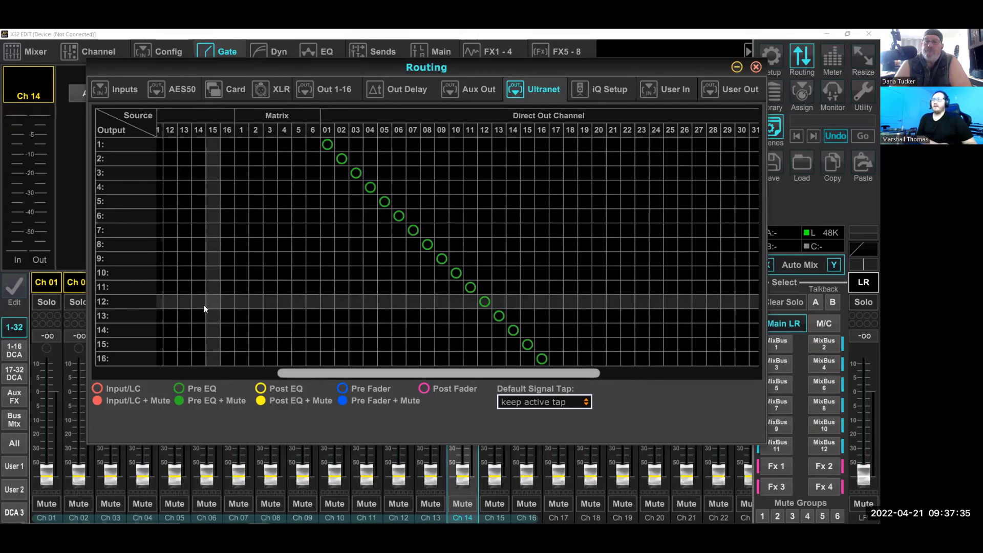
pyautogui.moveTo(505, 373); pyautogui.dragTo(573, 374)
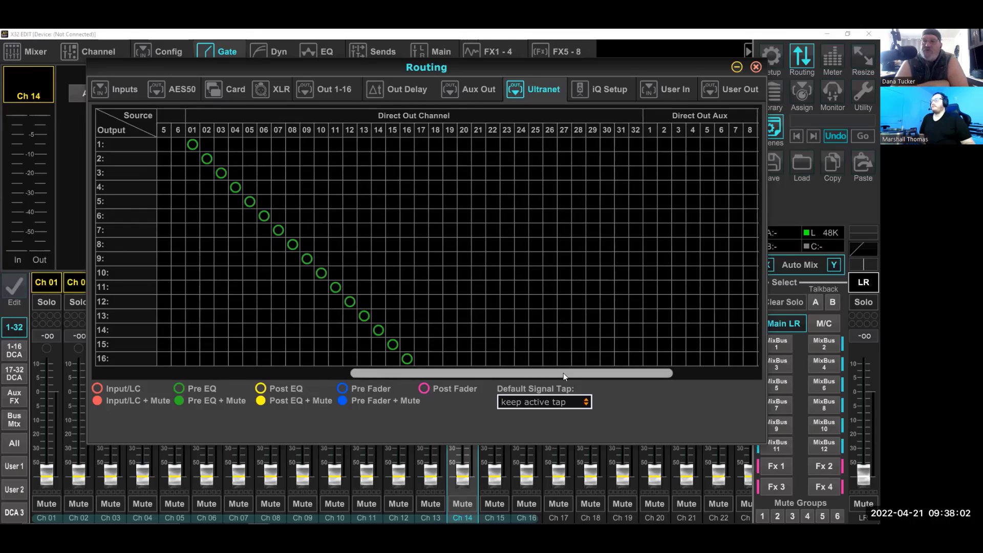
pyautogui.moveTo(558, 370); pyautogui.dragTo(490, 366)
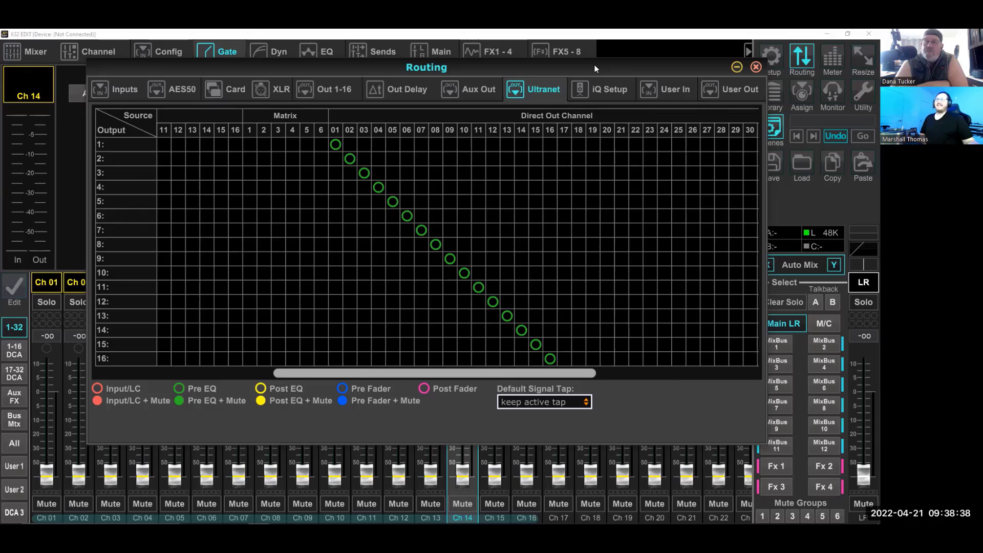
# Check the channel input routing and return to the mixer with channel 01 selected
pyautogui.click(105, 89)
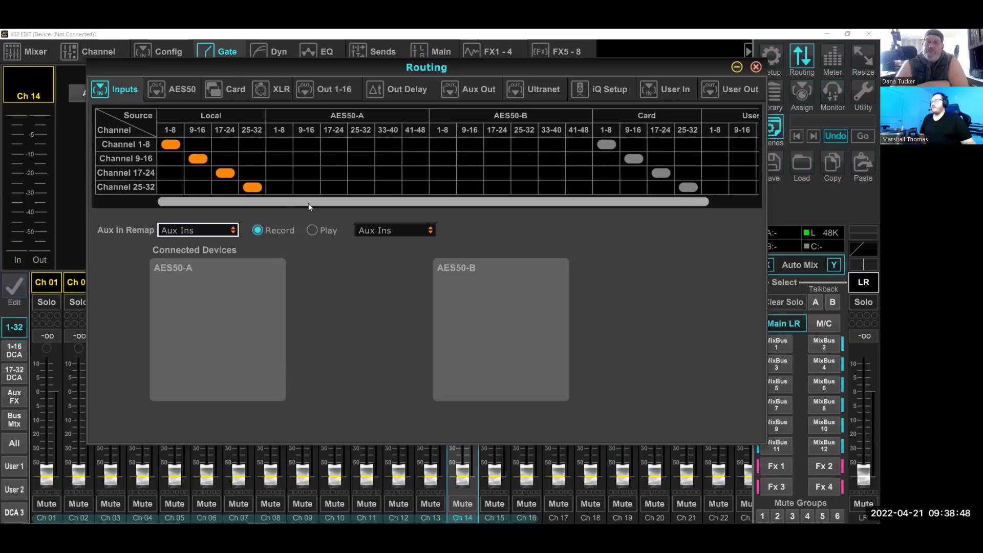
pyautogui.click(737, 67)
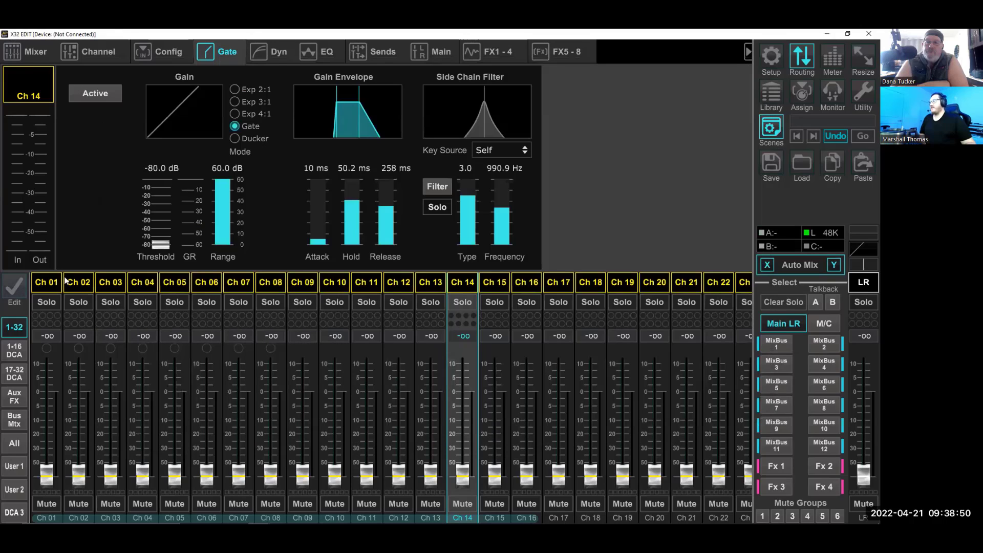
pyautogui.click(67, 282)
pyautogui.click(54, 282)
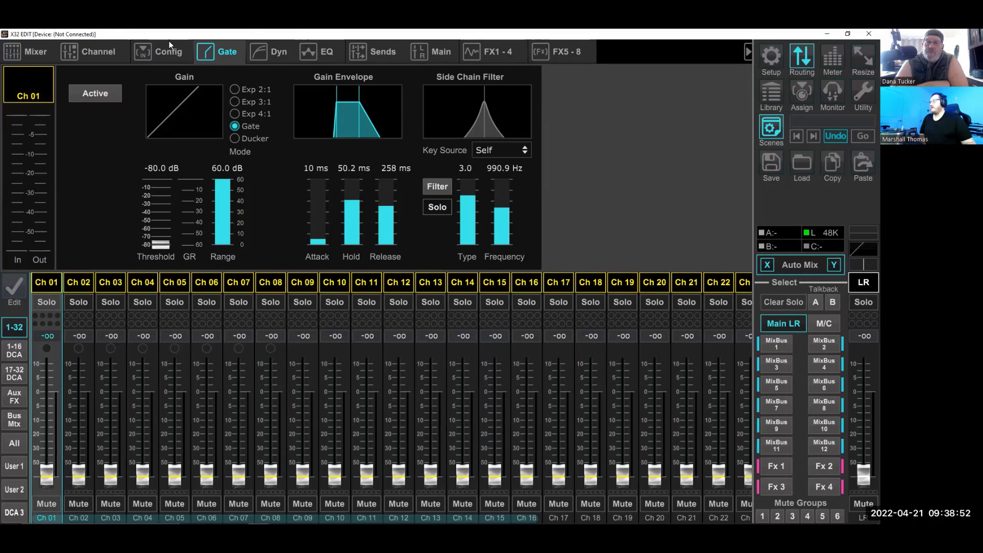
# Open channel 01's configuration and examine the input sources it can be assigned
pyautogui.click(155, 52)
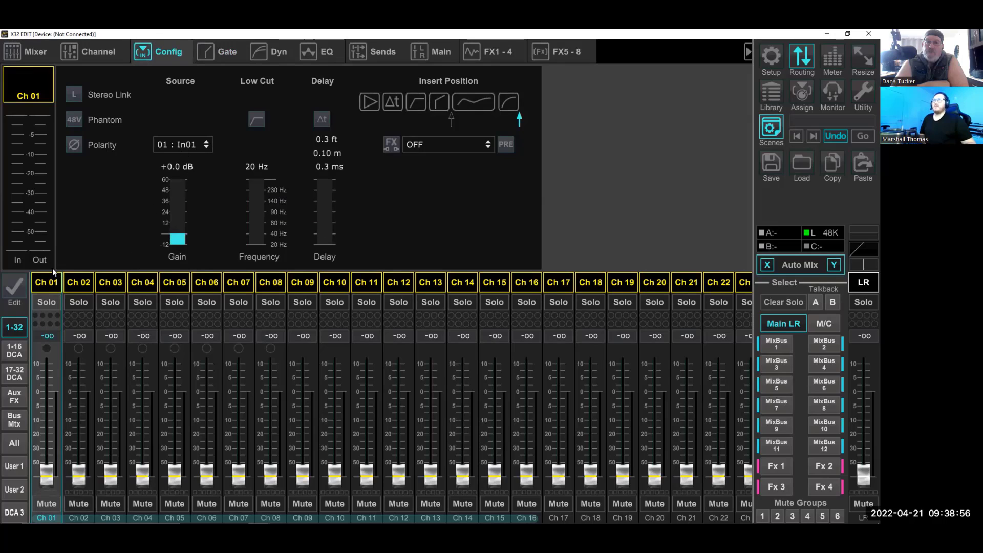
pyautogui.click(185, 144)
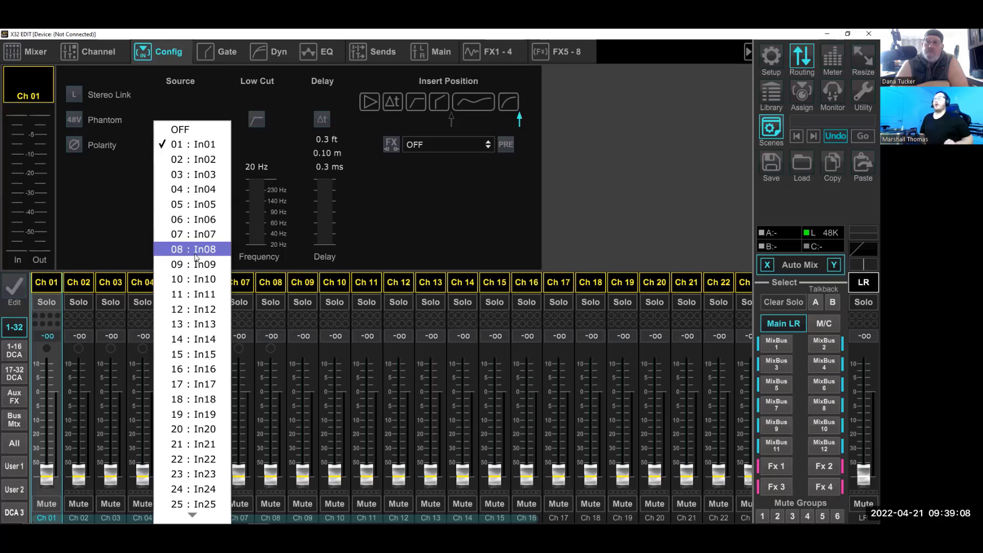
pyautogui.click(106, 209)
# Open the routing and examine the Ultranet direct out channel, aux, FX and monitor sources, and hide the routing window
pyautogui.click(801, 49)
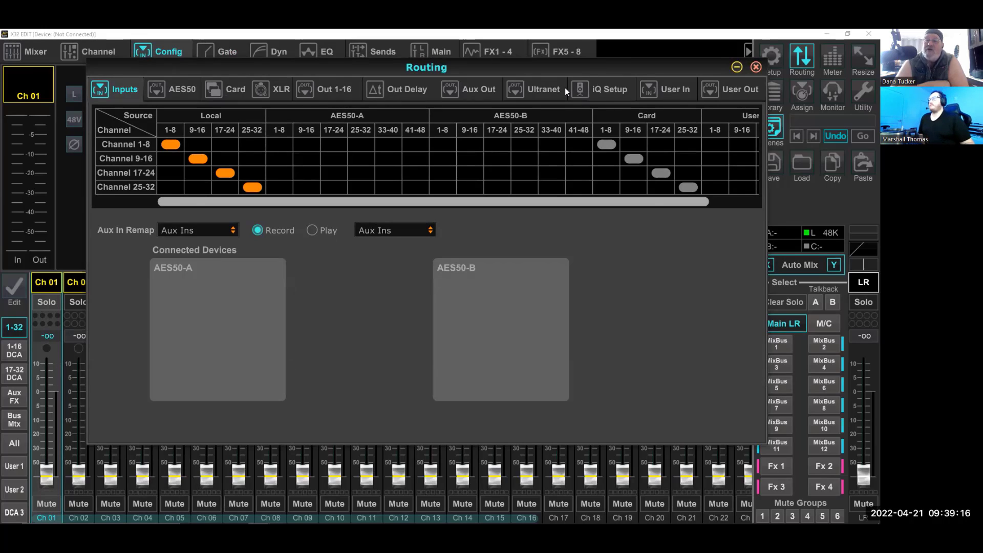
pyautogui.moveTo(565, 63); pyautogui.dragTo(568, 60)
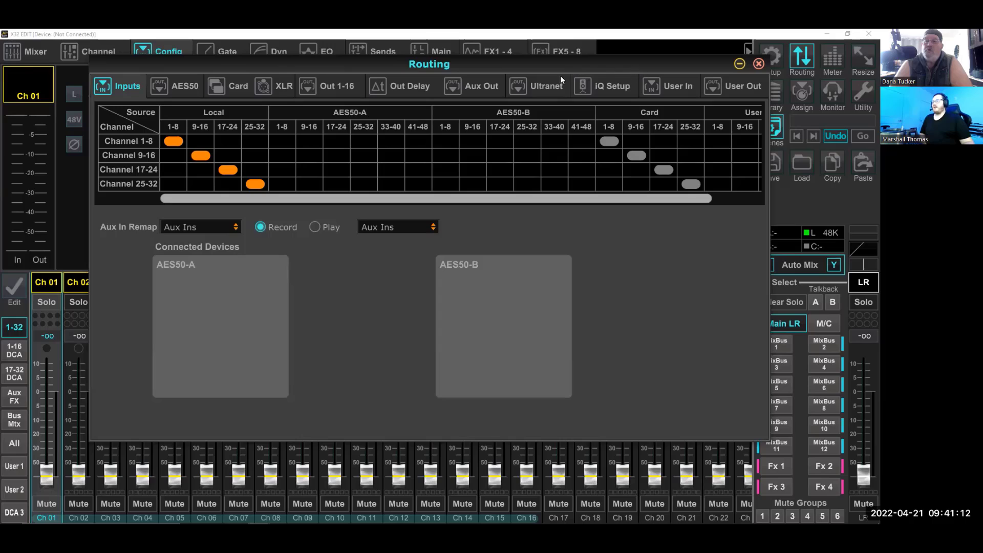
pyautogui.click(541, 86)
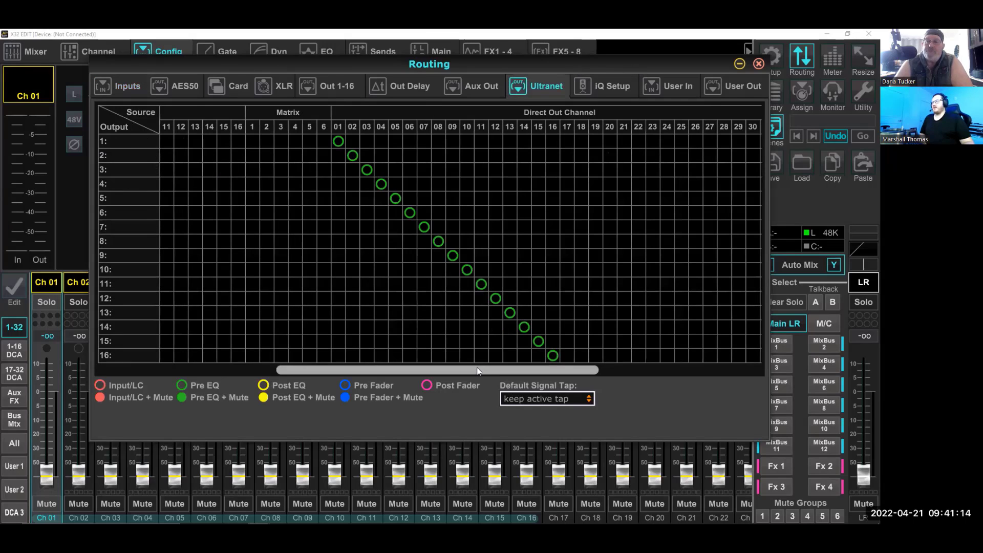
pyautogui.moveTo(507, 370); pyautogui.dragTo(816, 372)
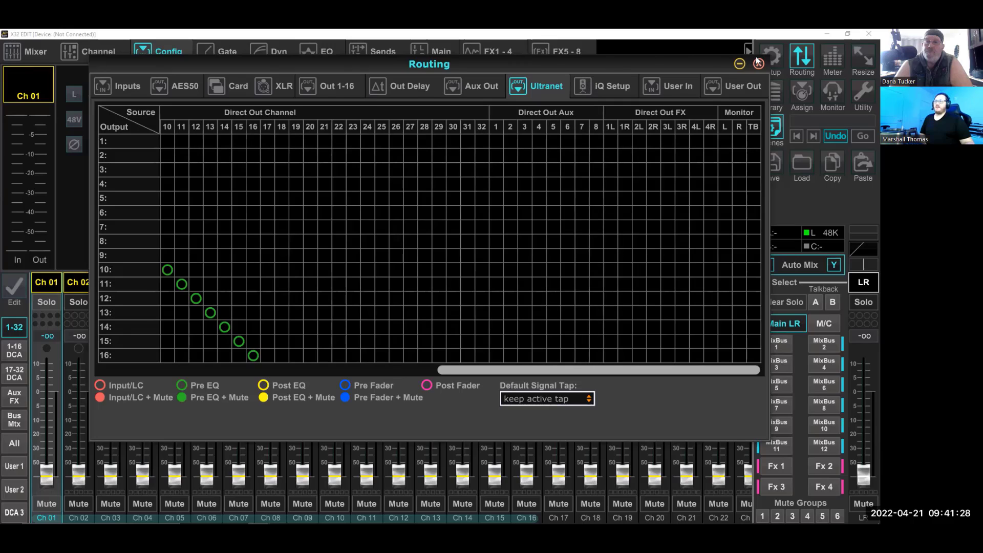
pyautogui.click(739, 64)
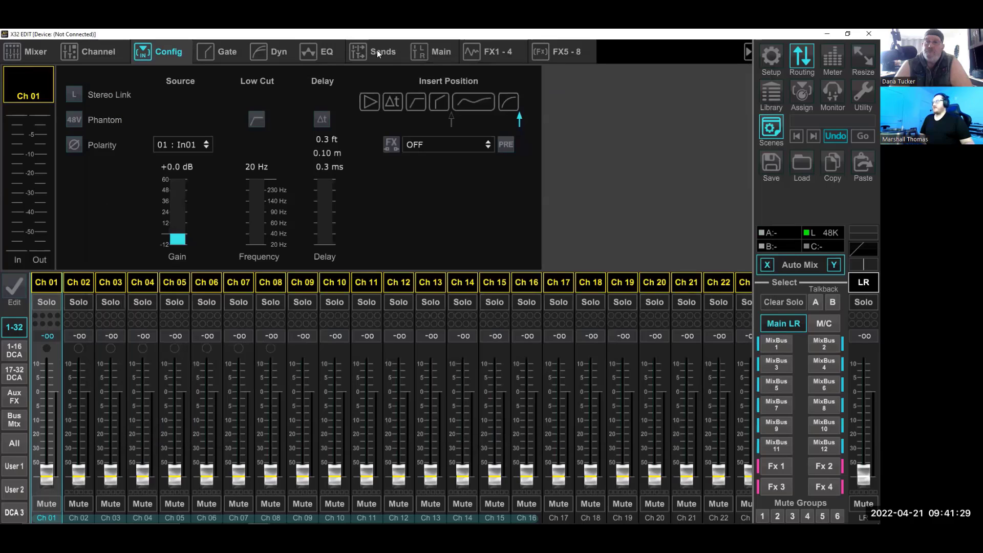
# Show the aux and FX channel strips and examine the source options for the USB L channel
pyautogui.click(15, 397)
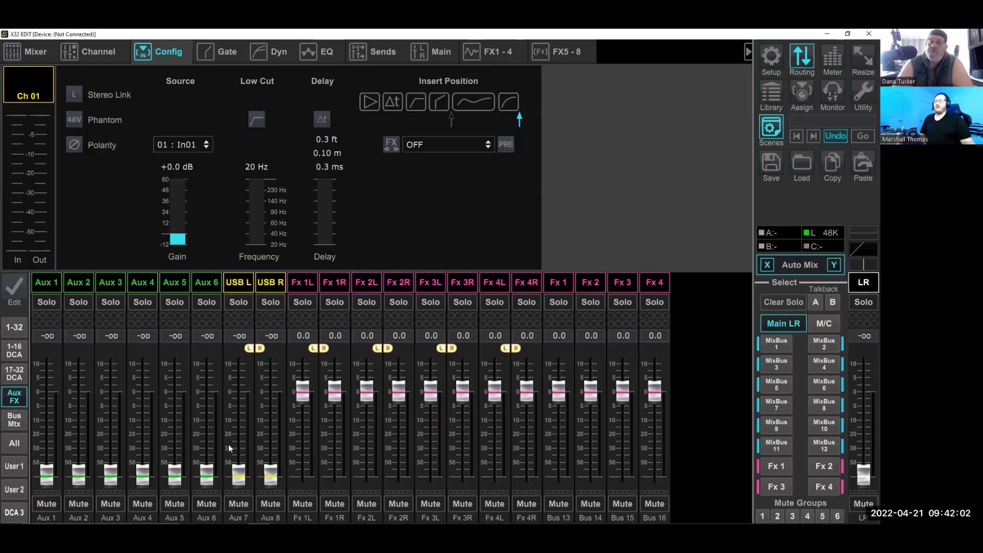
pyautogui.click(234, 283)
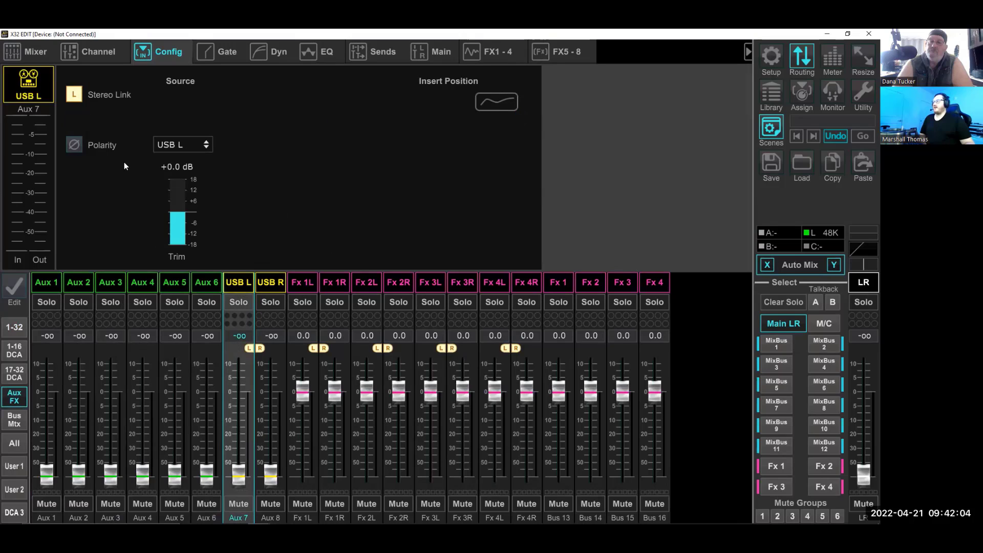
pyautogui.click(174, 145)
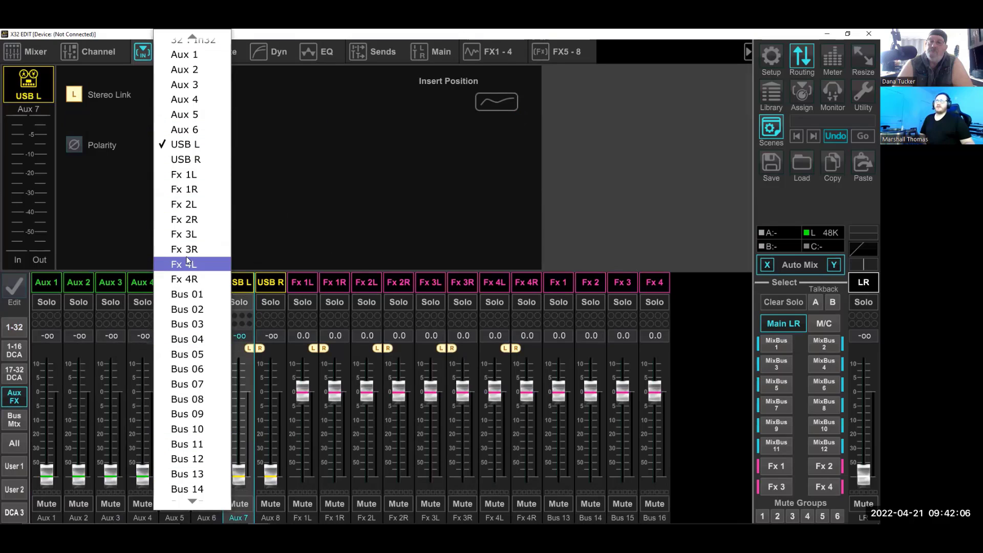
pyautogui.click(290, 180)
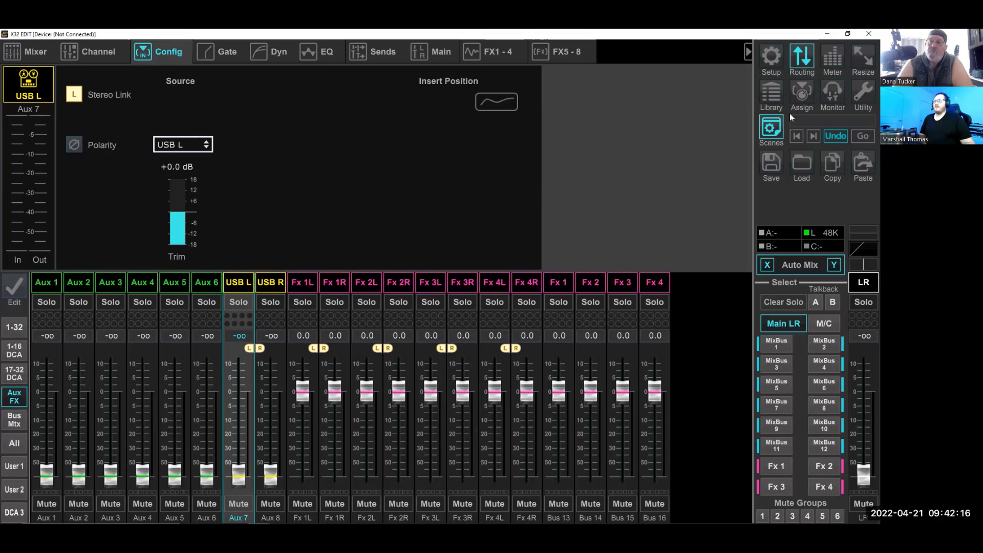
pyautogui.click(779, 128)
# Check the Ultranet routing again, return to the aux and FX strips, and view the FX 1-4 effects and their bus inputs
pyautogui.click(802, 57)
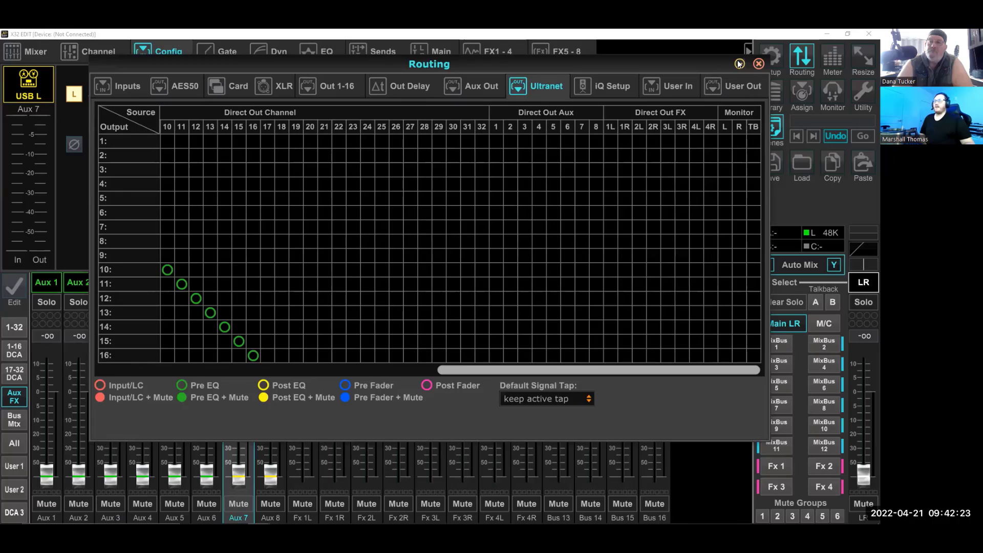
pyautogui.click(760, 64)
pyautogui.click(15, 420)
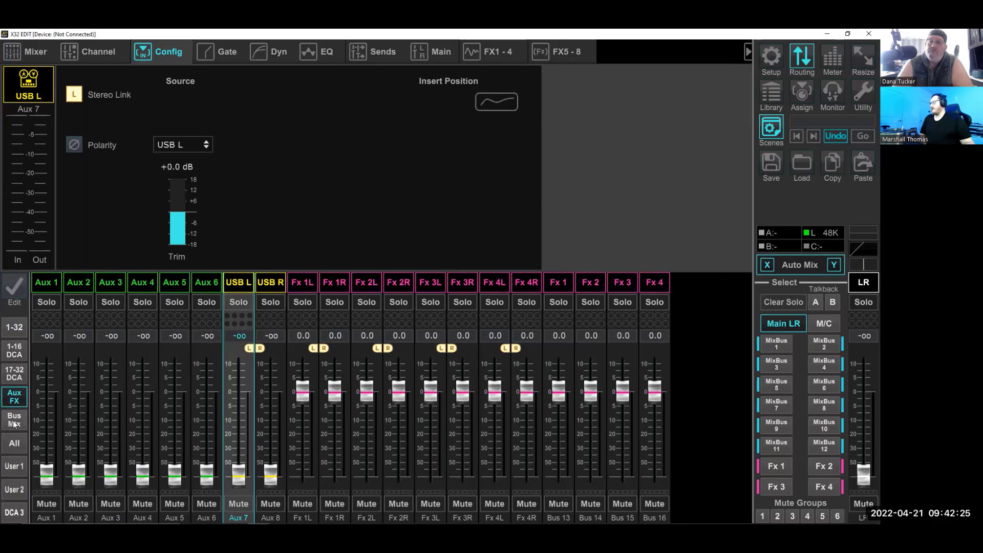
pyautogui.click(14, 400)
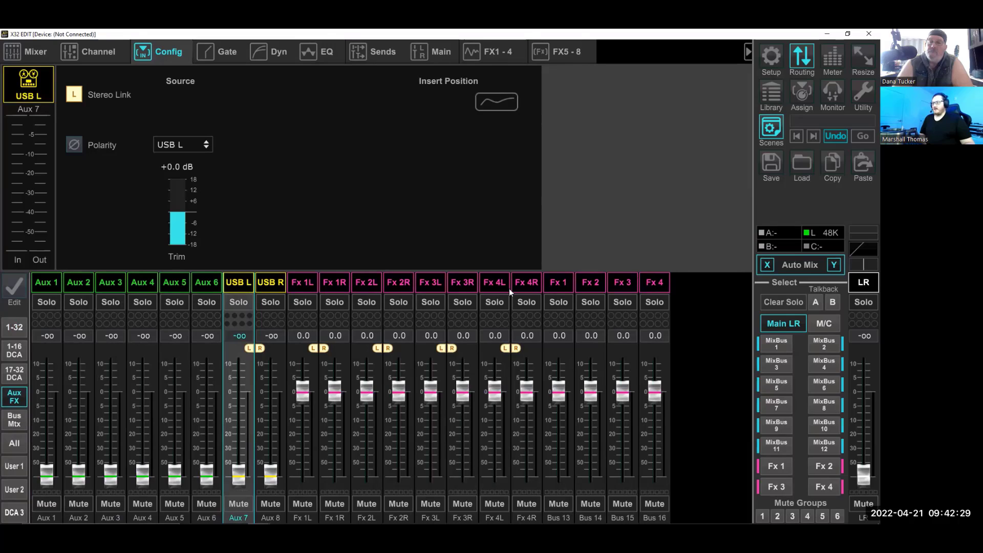
pyautogui.click(493, 58)
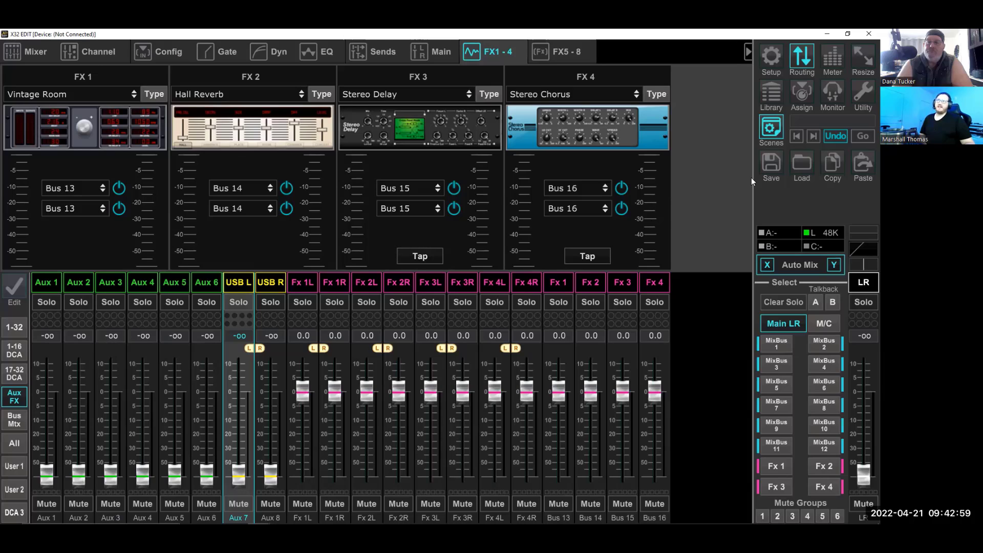
# In the Ultranet routing, change output 16's tap for direct out channel 16 to Post EQ
pyautogui.click(801, 58)
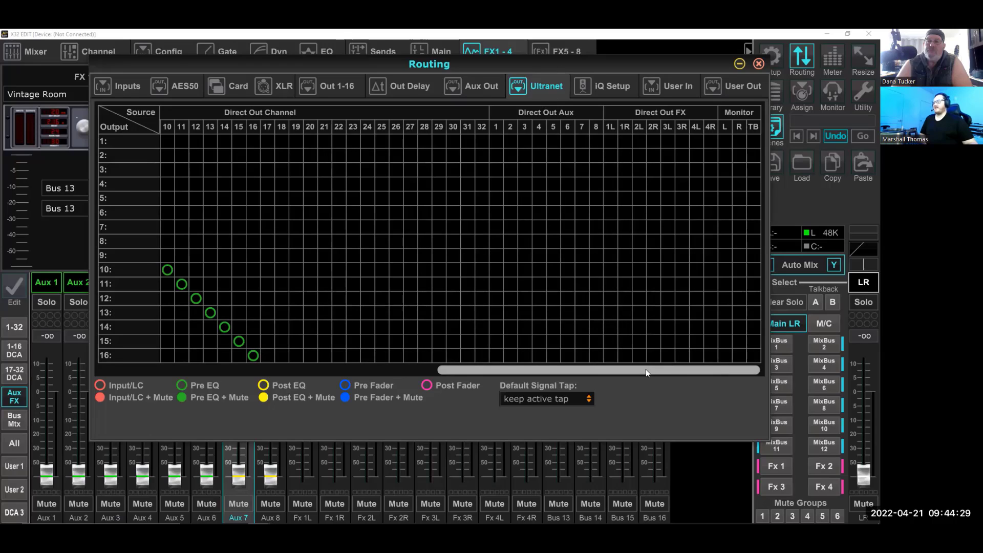
pyautogui.moveTo(646, 370); pyautogui.dragTo(462, 369)
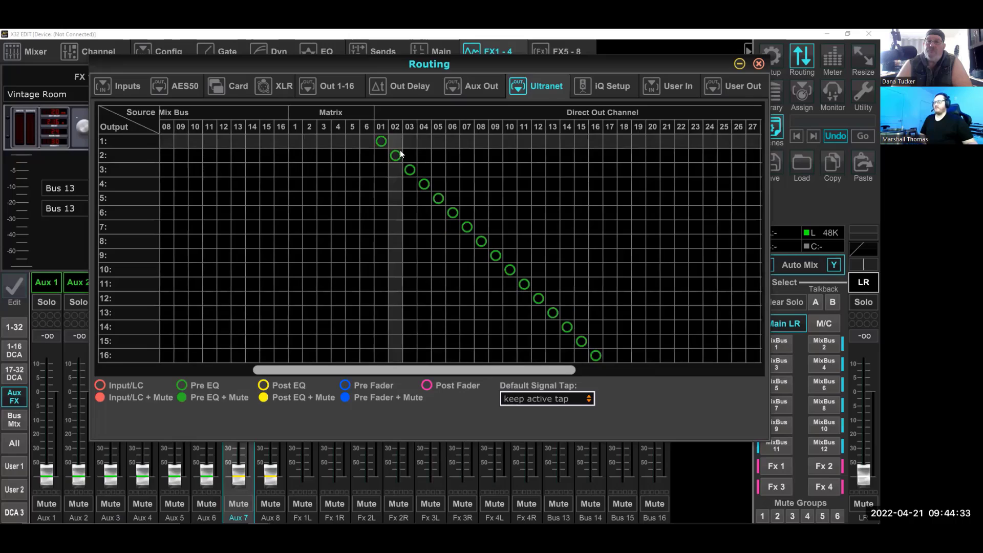
pyautogui.moveTo(446, 367); pyautogui.dragTo(515, 369)
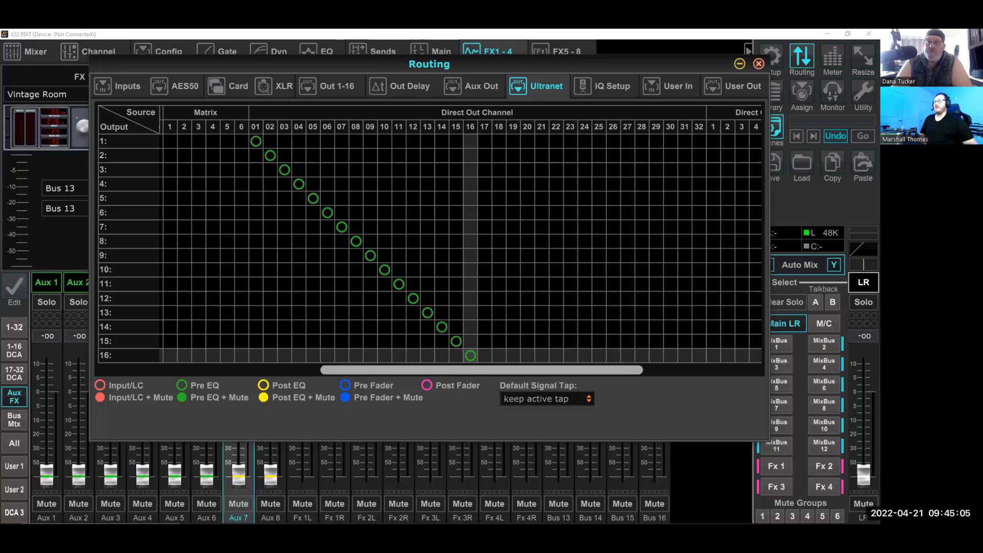
pyautogui.click(471, 355)
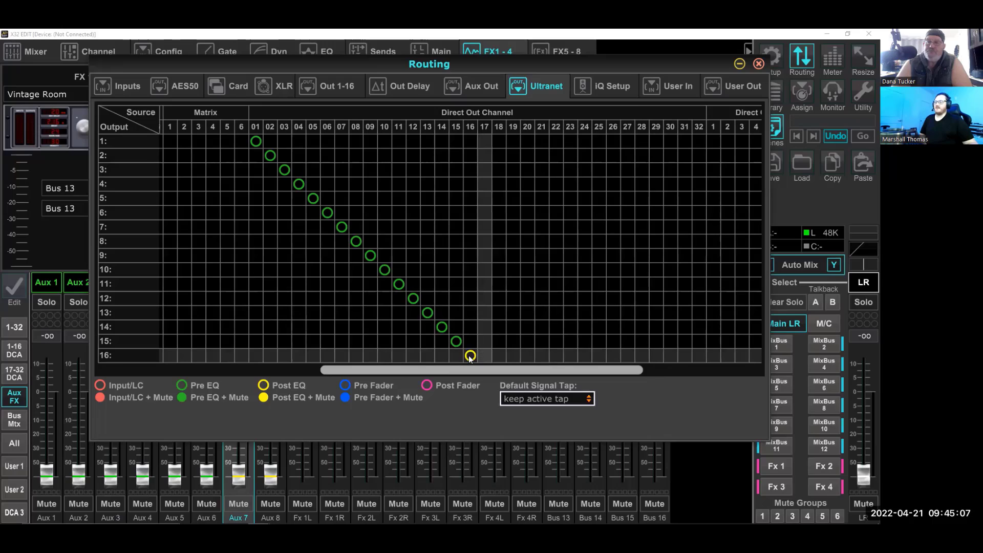
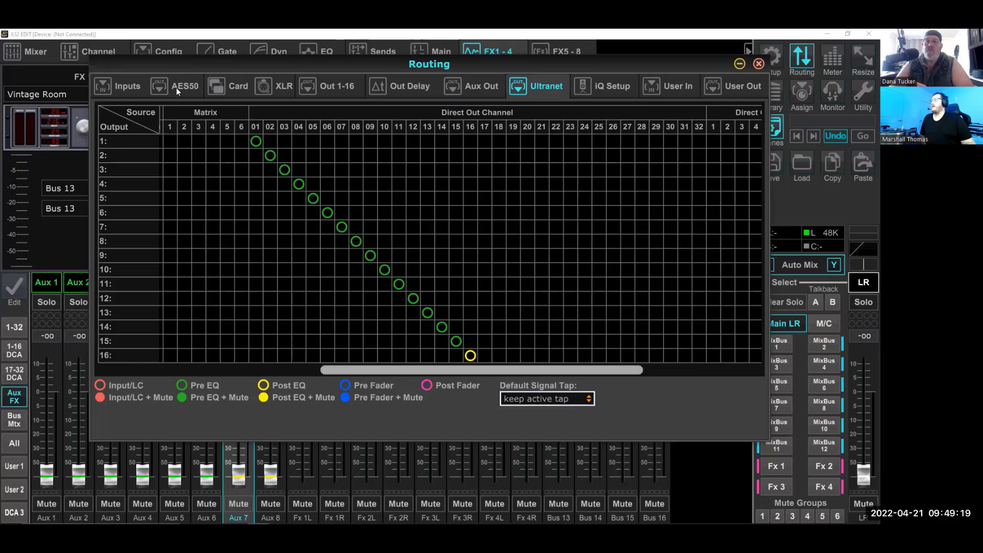
# In the AES50 output routing, assign Local 1-8, 9-16, 17-24 and 25-32 to the matching AES50-B blocks 1-8 through 25-32
pyautogui.click(178, 84)
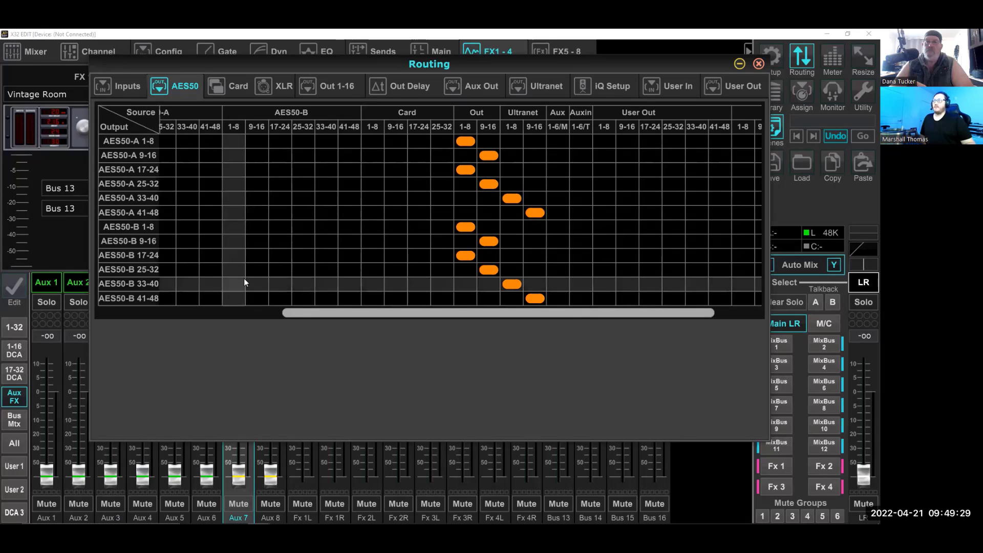
pyautogui.moveTo(472, 311); pyautogui.dragTo(261, 314)
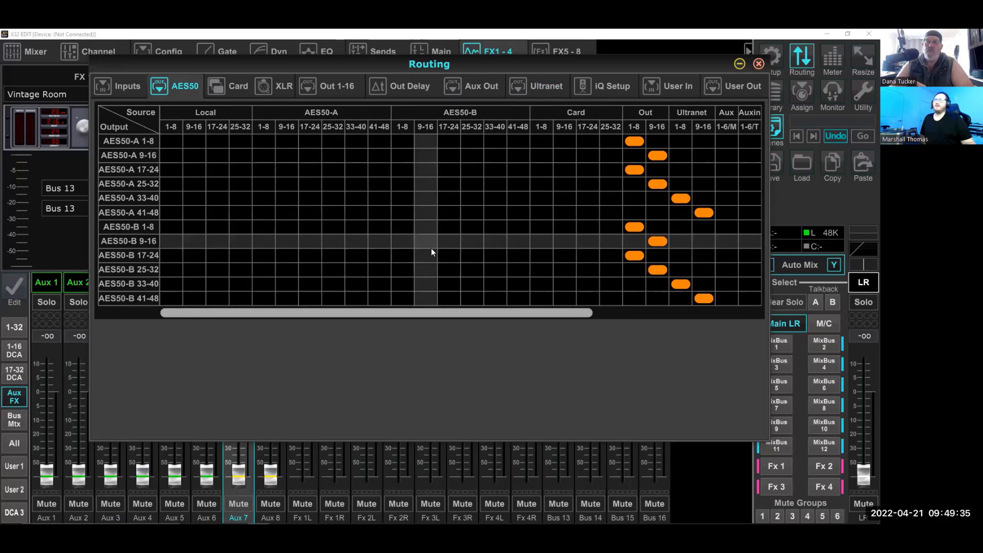
pyautogui.click(110, 86)
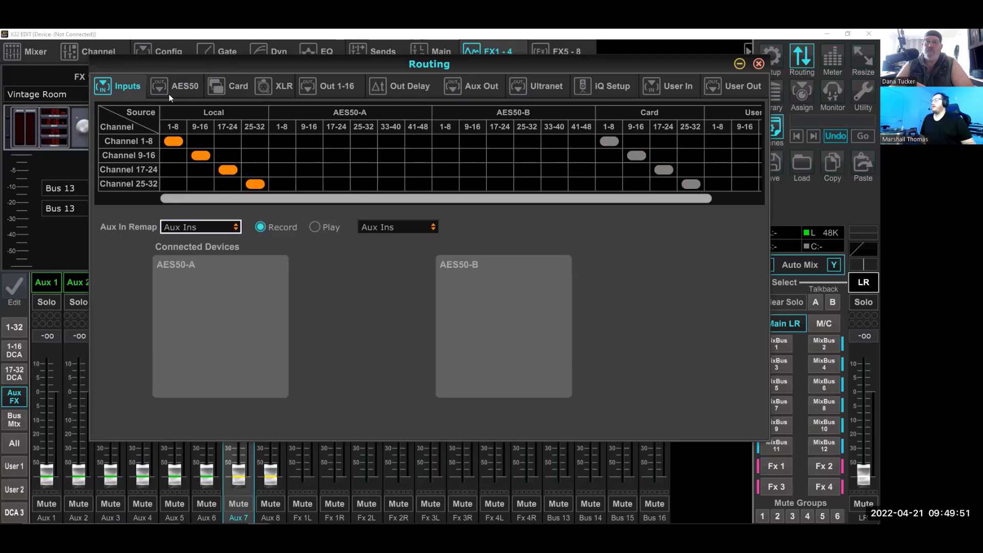
pyautogui.click(181, 88)
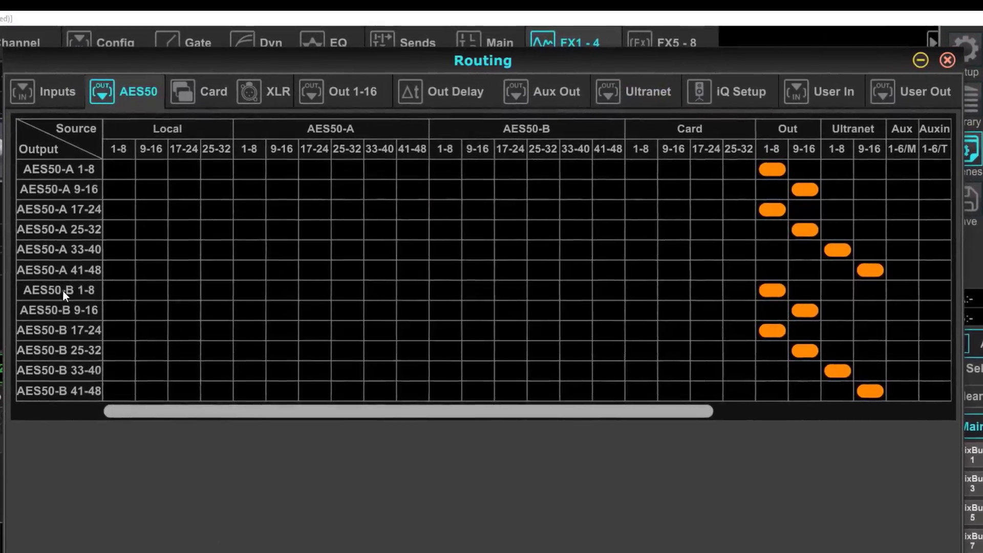
pyautogui.click(119, 290)
pyautogui.click(151, 310)
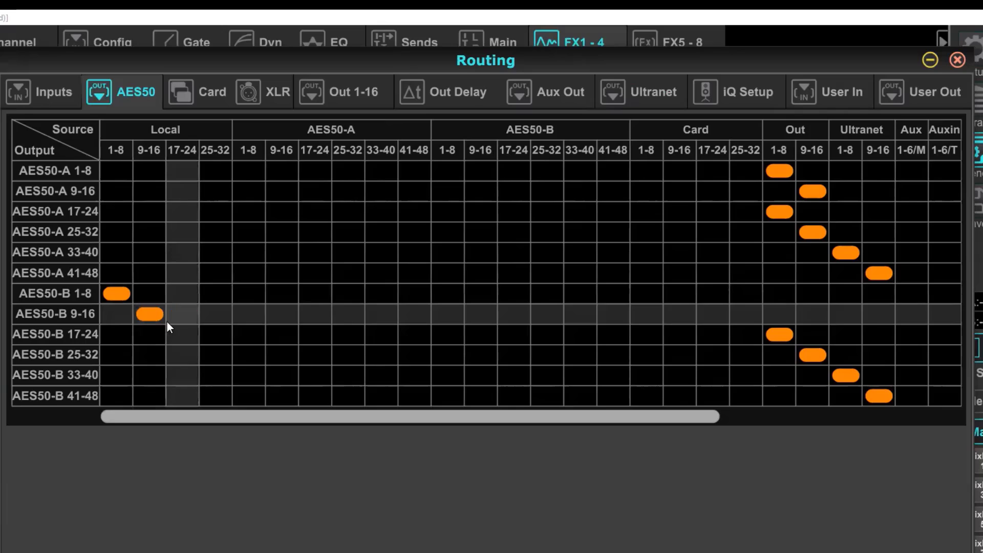
pyautogui.click(183, 334)
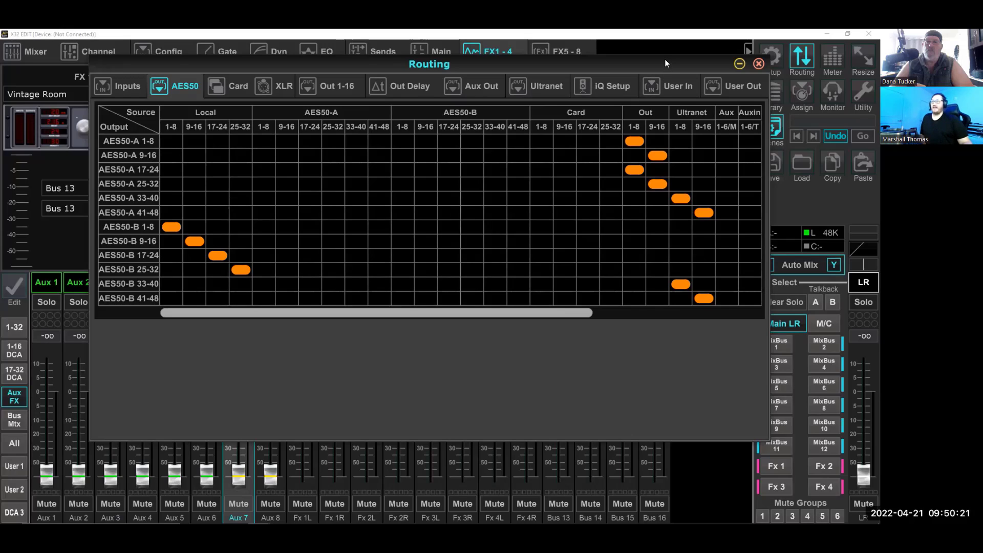
# Check the User In and User Out routing, and assign Auxin 1-6/T to AES50-B 41-48 in the AES50 routing
pyautogui.click(674, 86)
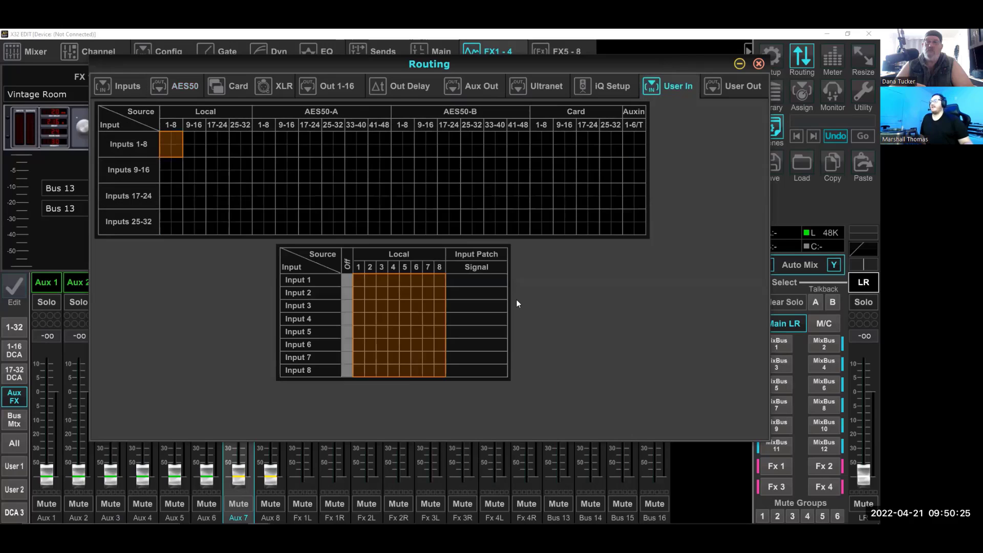
pyautogui.click(727, 87)
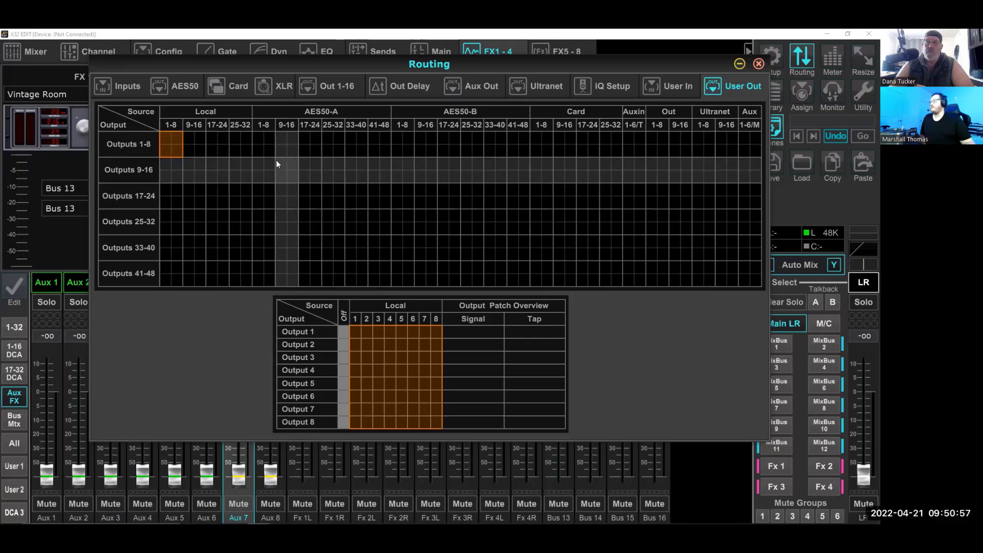
pyautogui.click(175, 87)
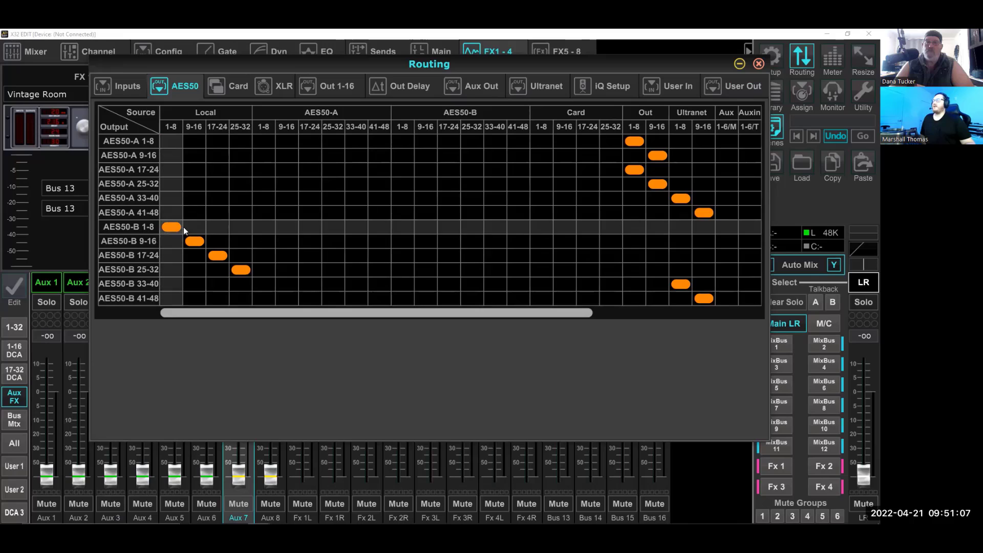
pyautogui.moveTo(311, 311); pyautogui.dragTo(515, 315)
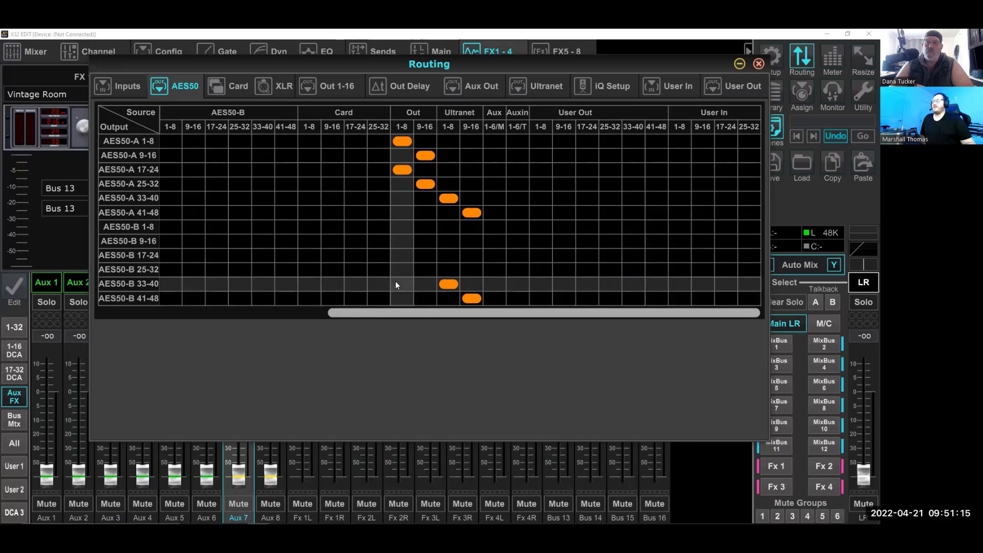
pyautogui.click(519, 297)
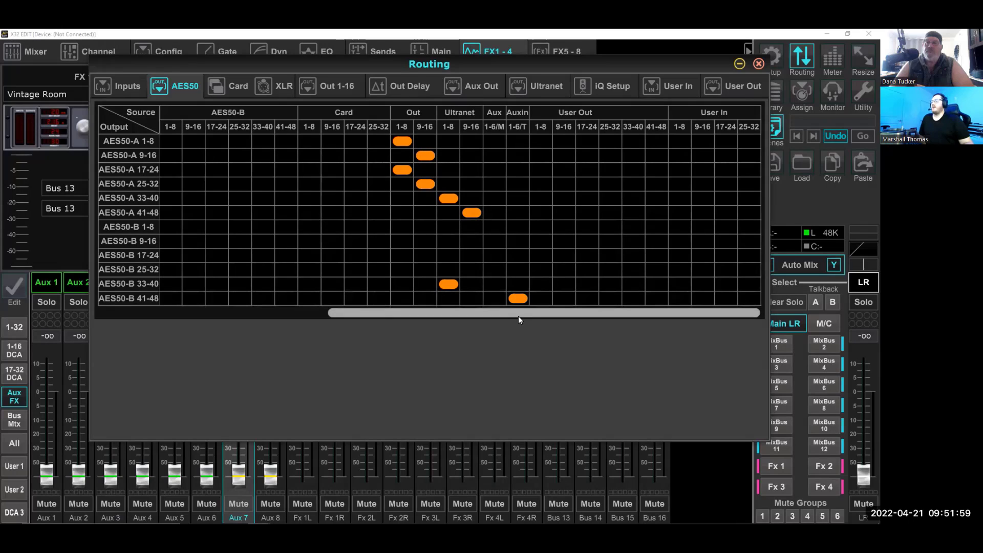
# Assign AES50-A 1-8, 9-16, 17-24, 25-32 and 33-40 as sources for the matching AES50-B output blocks 1-8 through 33-40
pyautogui.moveTo(518, 316); pyautogui.dragTo(290, 343)
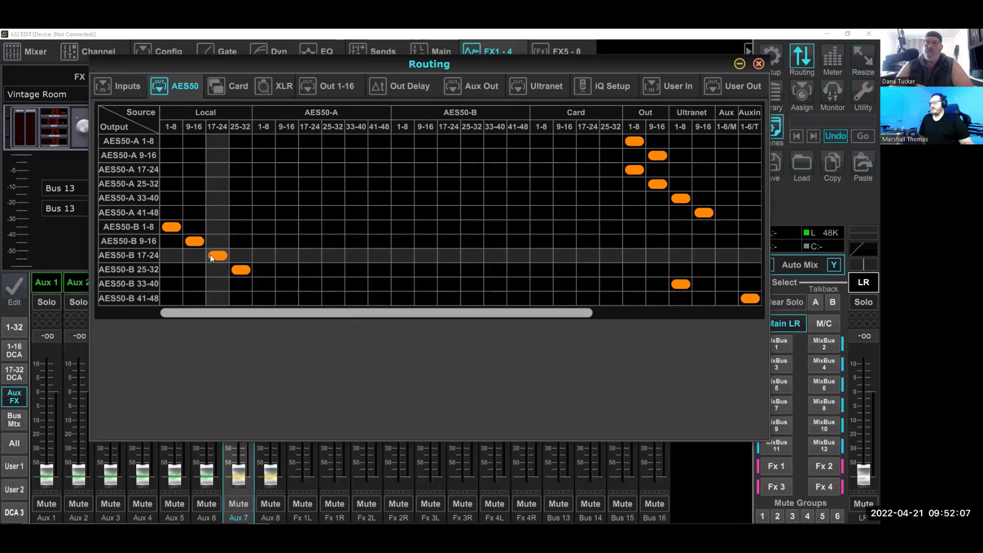
pyautogui.click(264, 226)
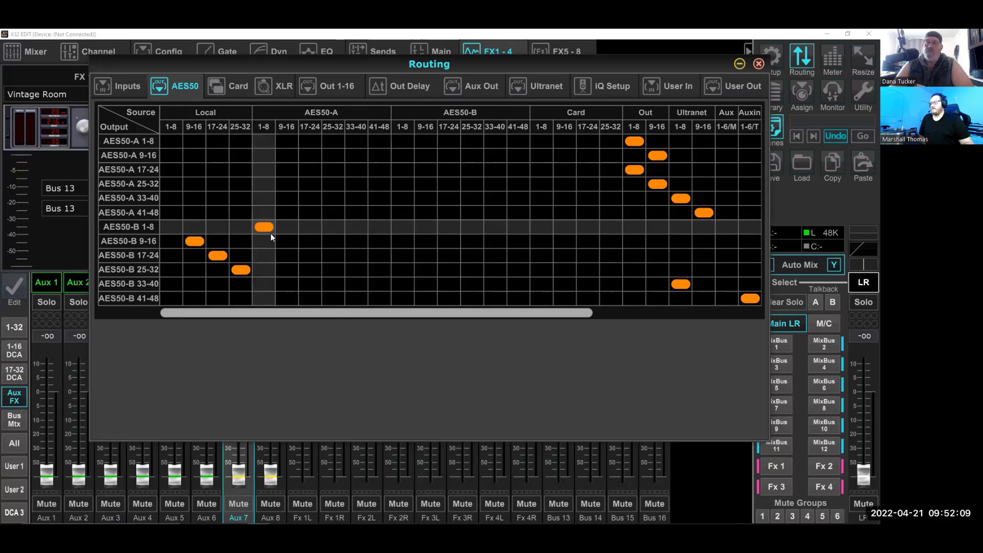
pyautogui.click(287, 241)
pyautogui.click(310, 256)
pyautogui.click(334, 269)
pyautogui.click(350, 284)
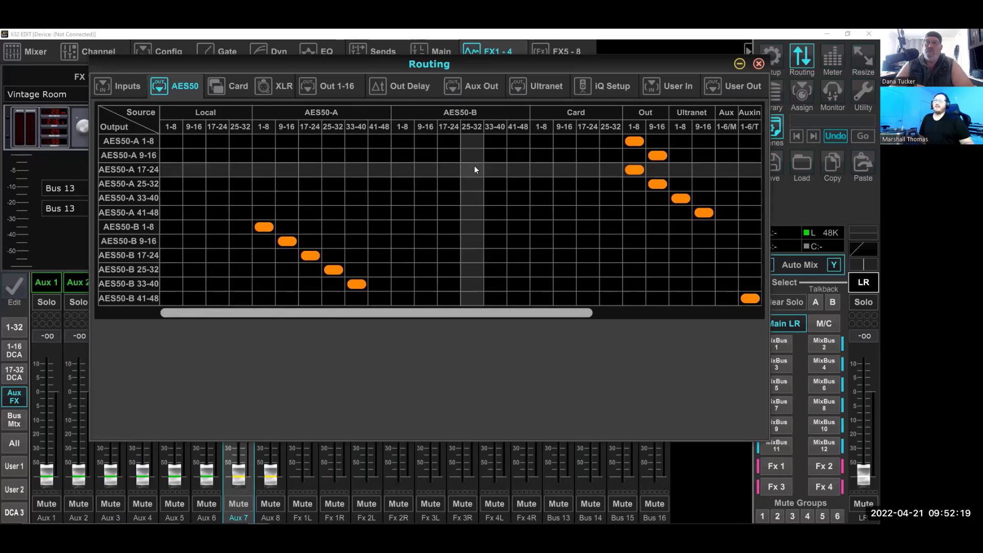
# Examine the remaining AES50 source columns and the Out 1-16 routing, and close the routing window
pyautogui.moveTo(325, 312); pyautogui.dragTo(530, 312)
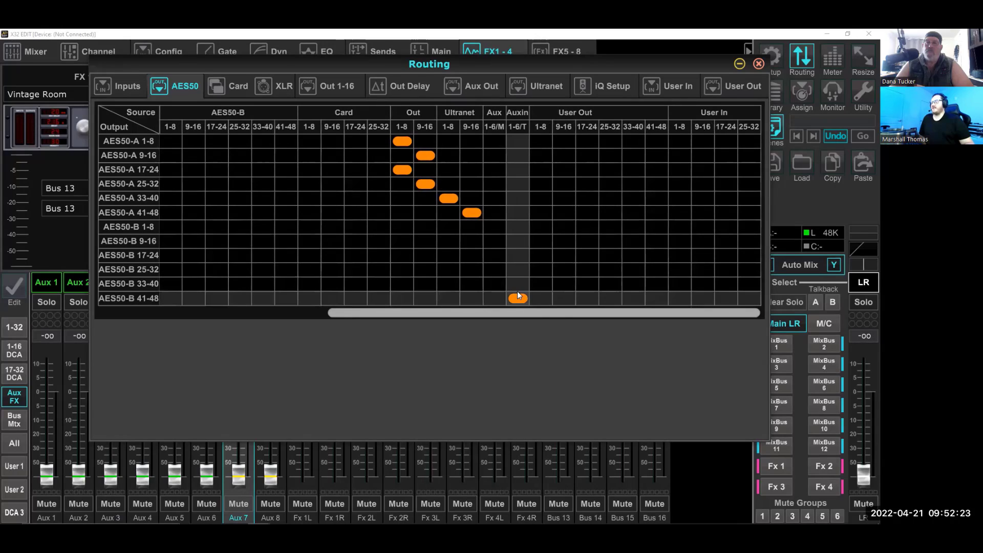
pyautogui.moveTo(519, 312); pyautogui.dragTo(324, 322)
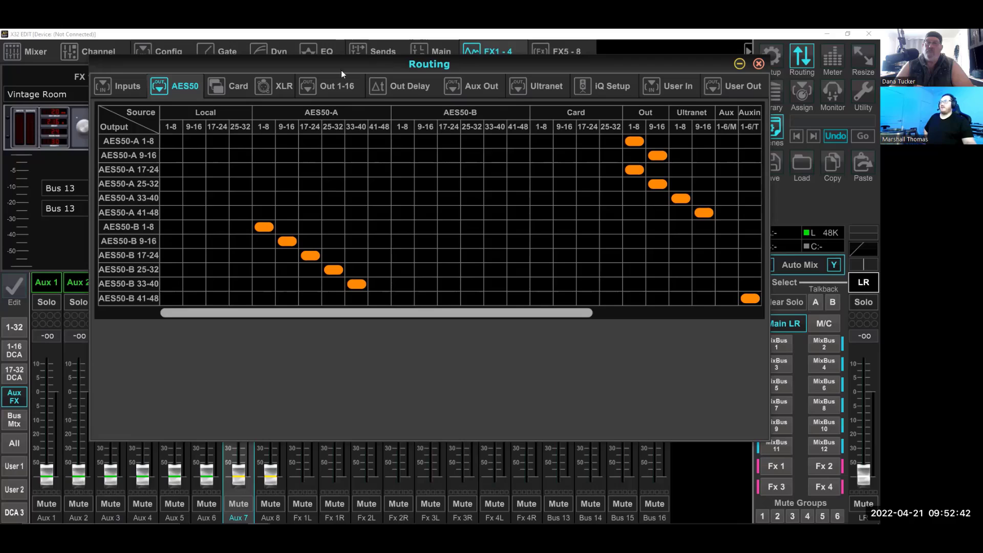
pyautogui.click(320, 84)
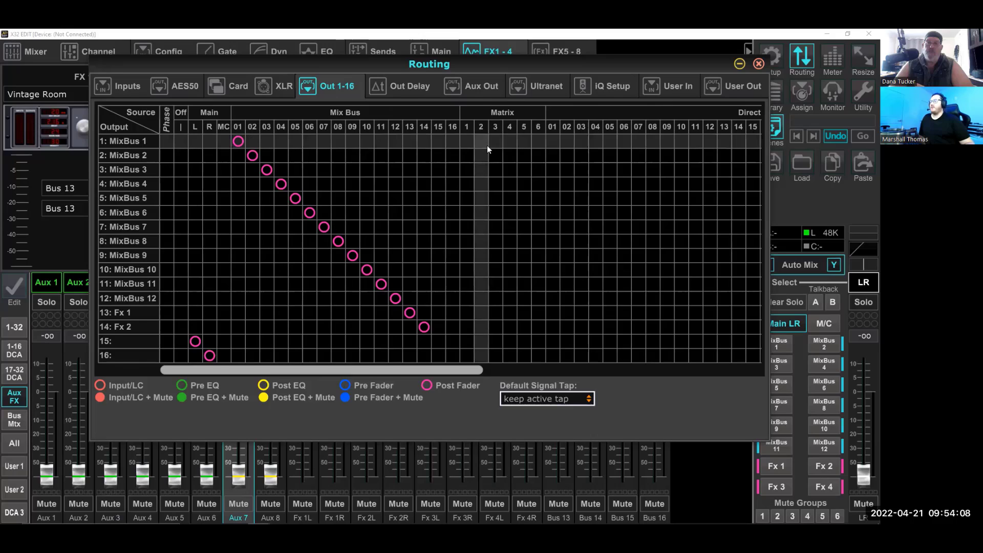
pyautogui.click(758, 65)
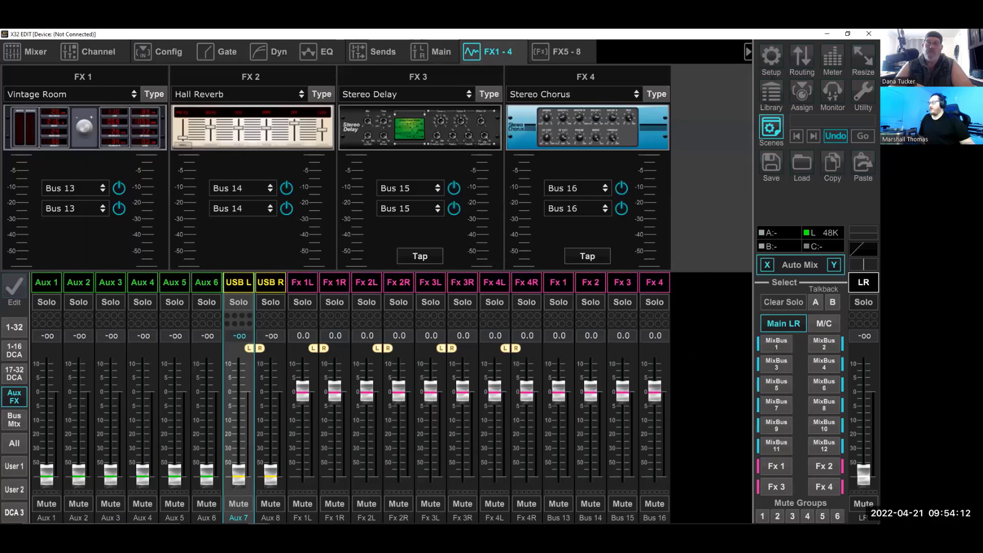
# Stereo-link MixBus 1 and MixBus 2 in the bus configuration and try their linked faders
pyautogui.click(18, 425)
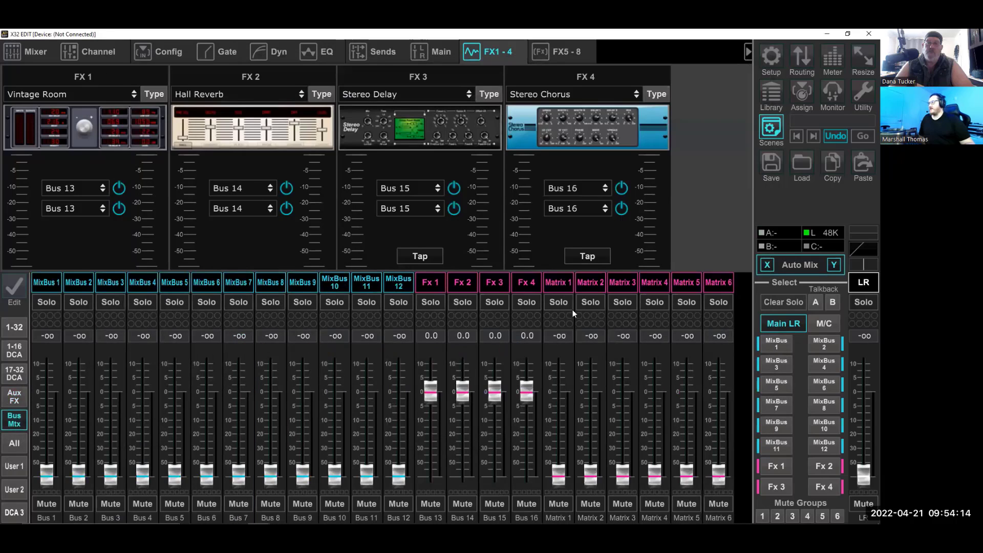
pyautogui.click(32, 50)
pyautogui.click(39, 281)
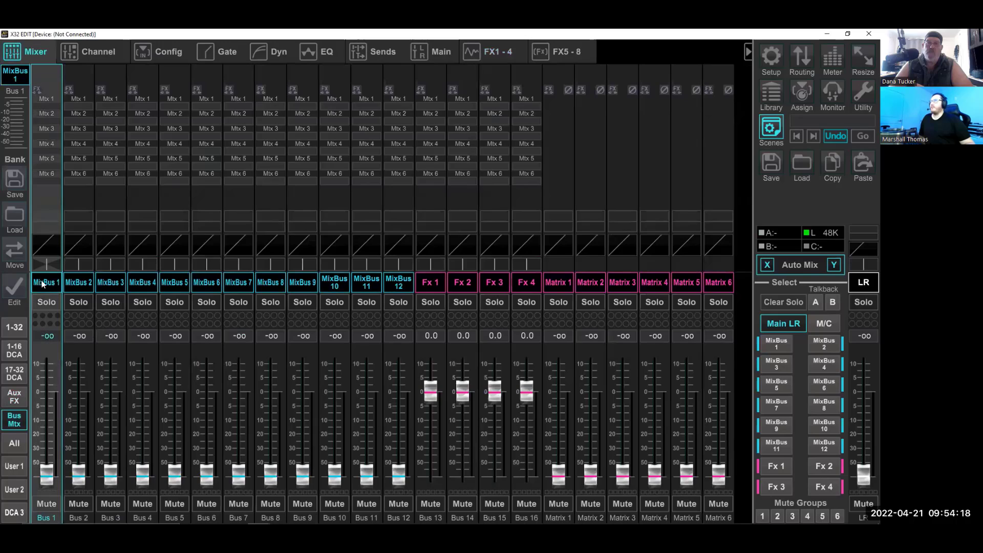
pyautogui.click(155, 45)
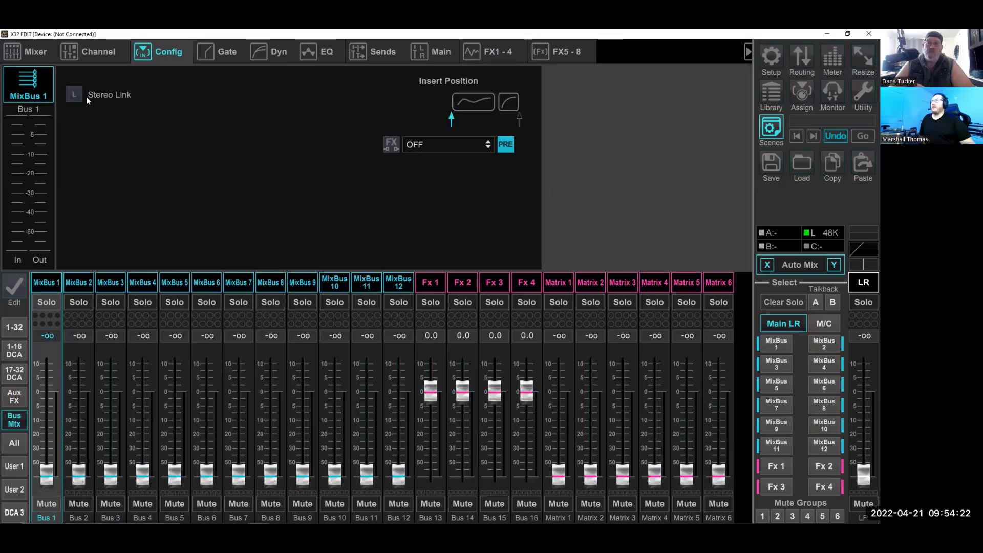
pyautogui.click(74, 96)
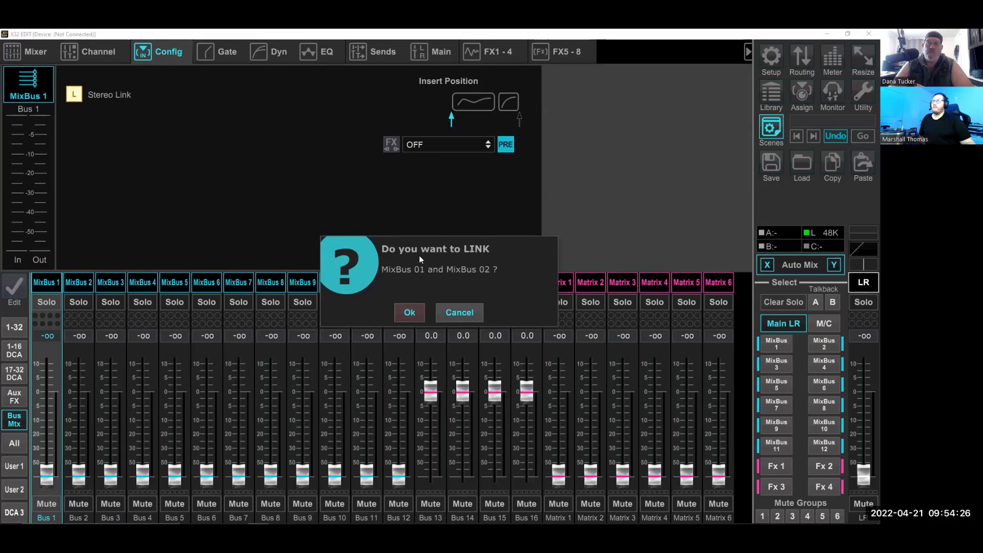
pyautogui.click(408, 312)
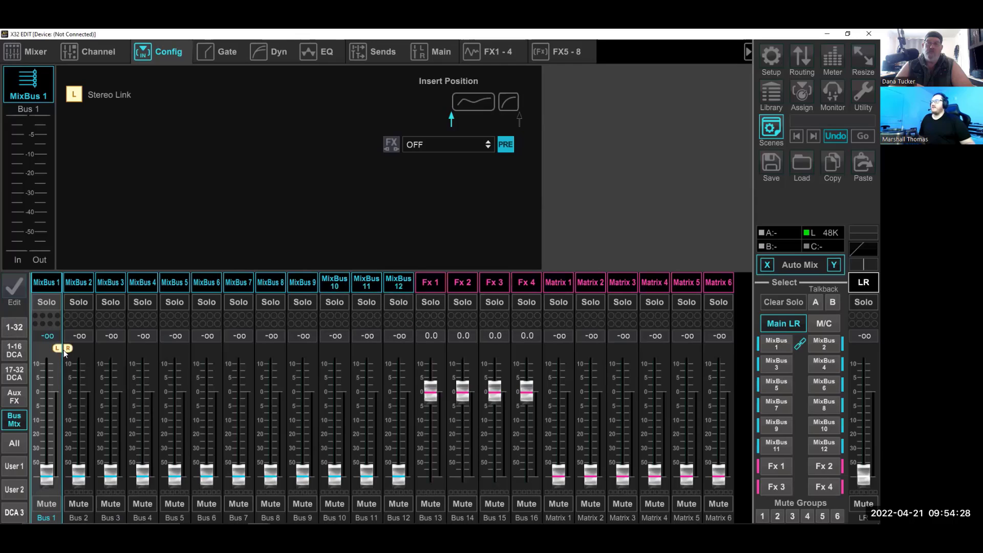
pyautogui.moveTo(54, 467)
pyautogui.mouseDown()
pyautogui.moveTo(50, 369)
pyautogui.moveTo(47, 476)
pyautogui.mouseUp()
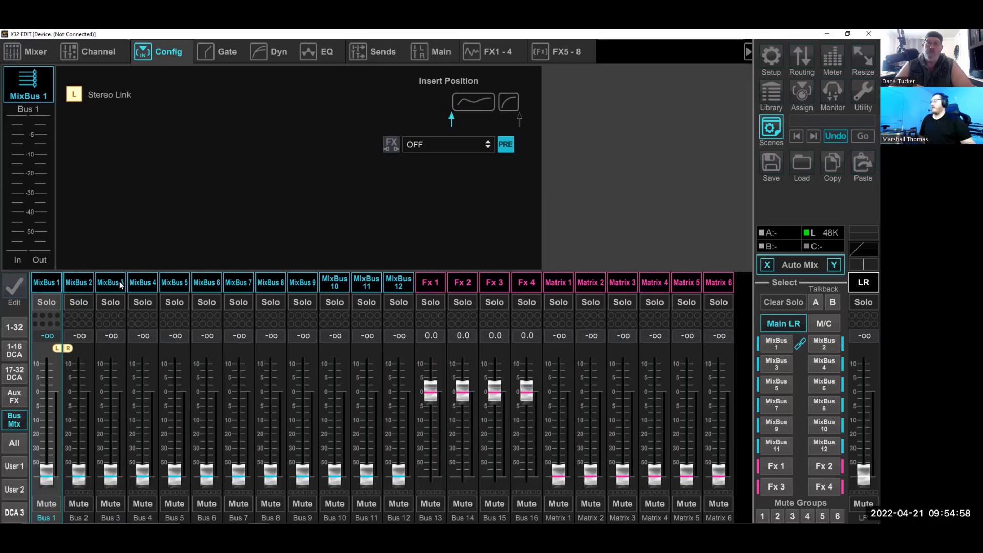
pyautogui.click(142, 285)
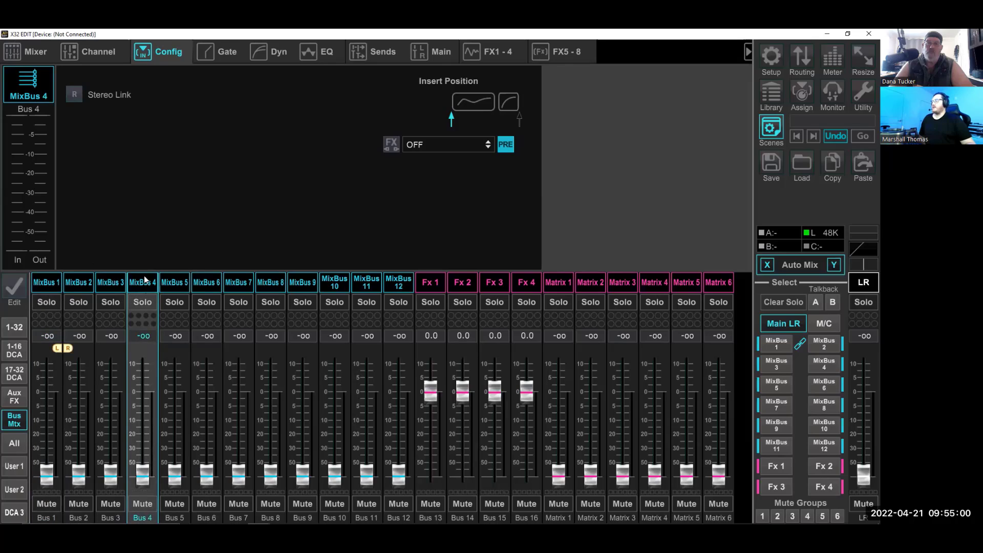
pyautogui.click(75, 94)
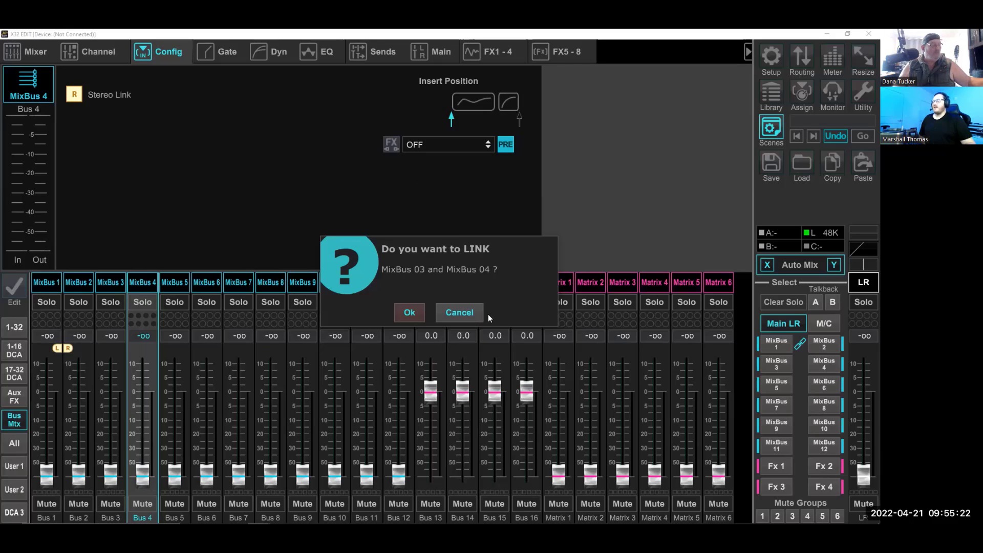
pyautogui.click(445, 313)
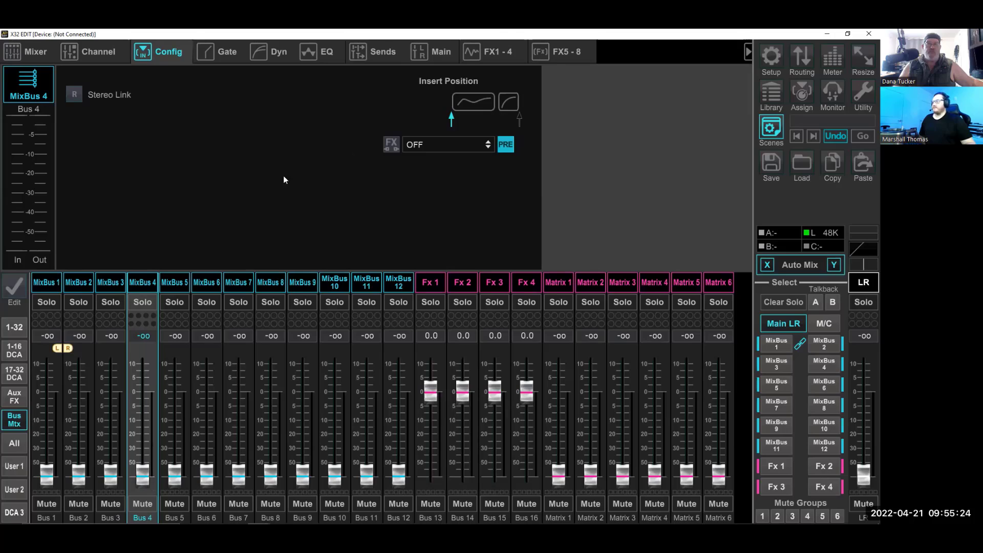
# Raise the linked MixBus 1 and MixBus 2 faders to about -2.2 dB and select MixBus 1
pyautogui.moveTo(46, 476); pyautogui.dragTo(35, 397)
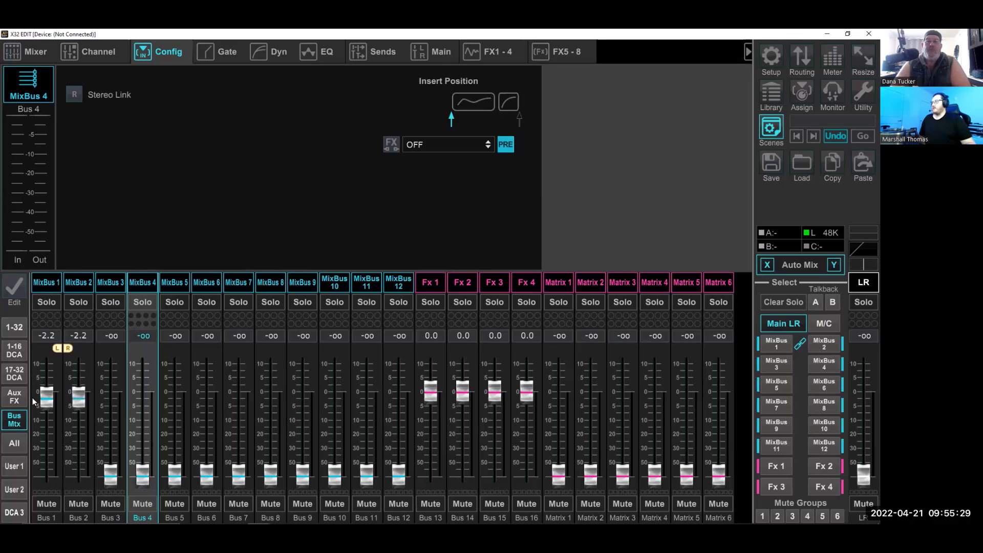
pyautogui.click(57, 282)
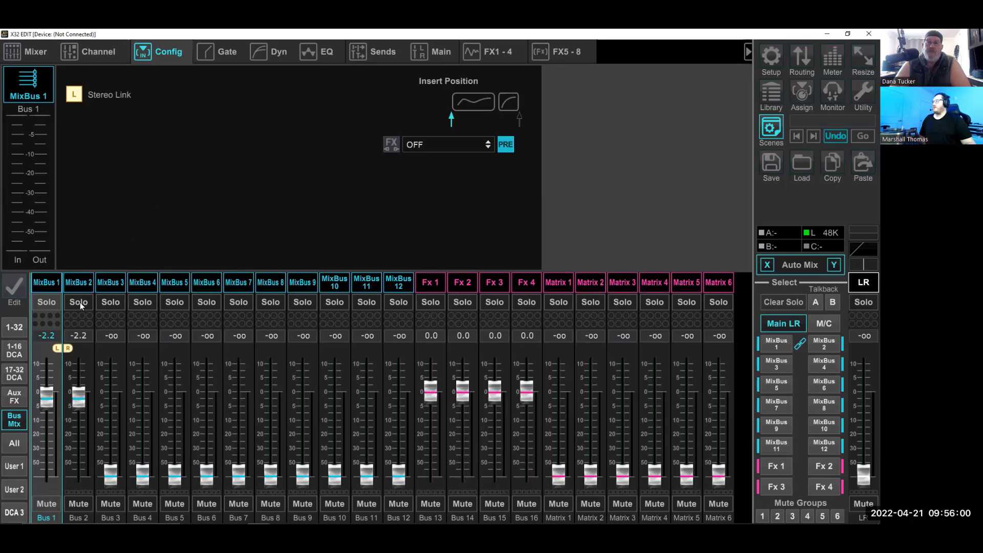
# Adjust the pan of Ch 01's send to the linked MixBus 1 and 2, and view the channel's overview and configuration
pyautogui.click(19, 327)
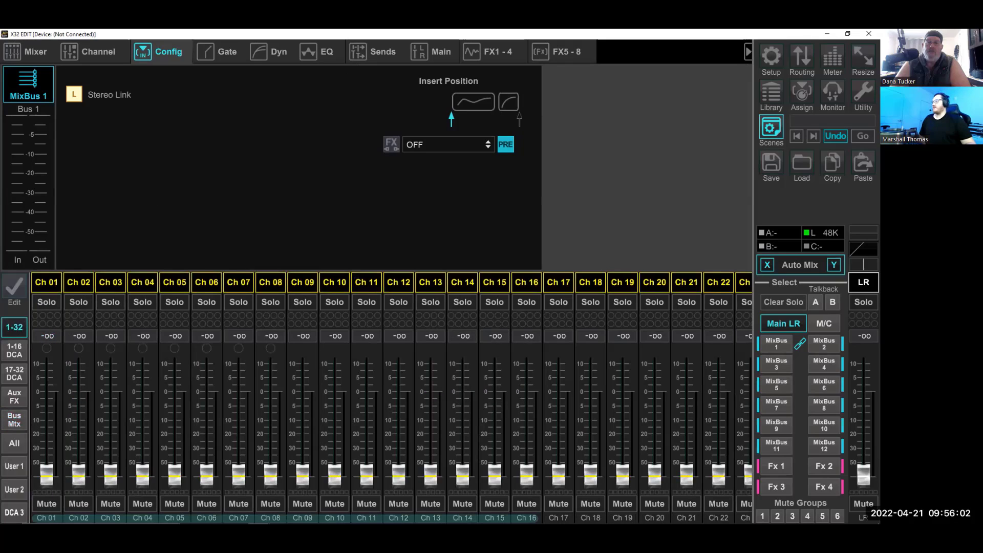
pyautogui.click(46, 282)
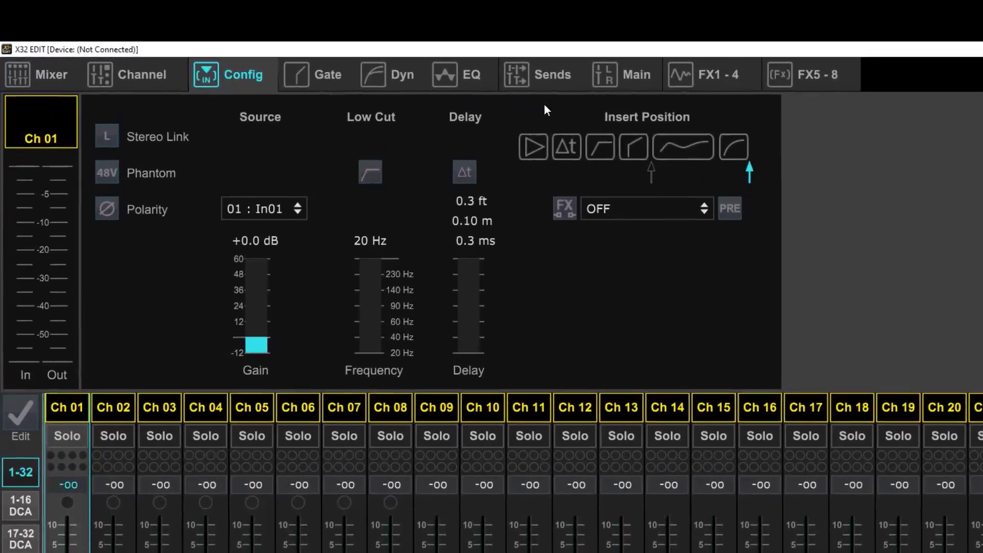
pyautogui.click(509, 71)
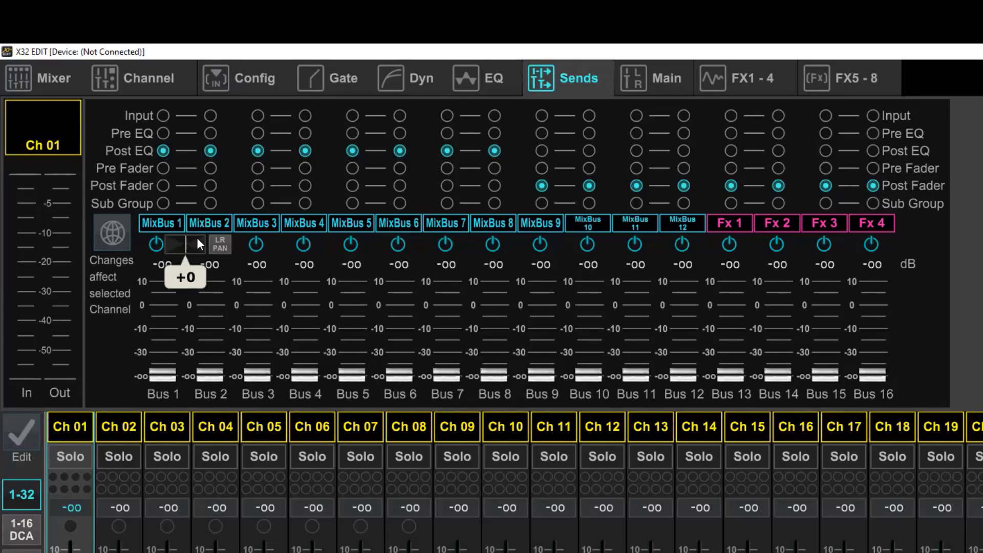
pyautogui.moveTo(185, 246)
pyautogui.mouseDown()
pyautogui.moveTo(168, 246)
pyautogui.moveTo(200, 244)
pyautogui.moveTo(175, 248)
pyautogui.mouseUp()
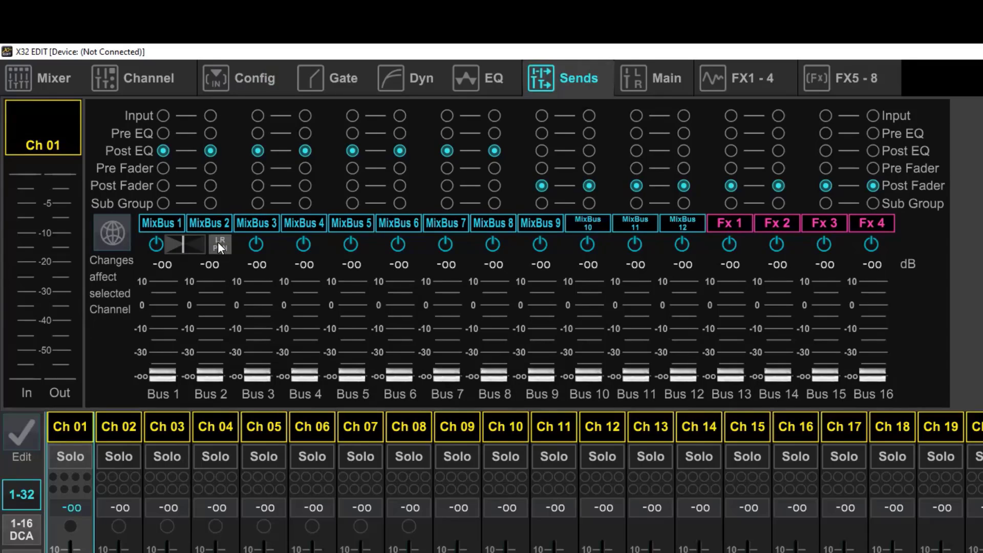
pyautogui.moveTo(182, 246)
pyautogui.mouseDown()
pyautogui.moveTo(196, 244)
pyautogui.moveTo(176, 244)
pyautogui.moveTo(196, 244)
pyautogui.moveTo(186, 245)
pyautogui.mouseUp()
pyautogui.click(152, 78)
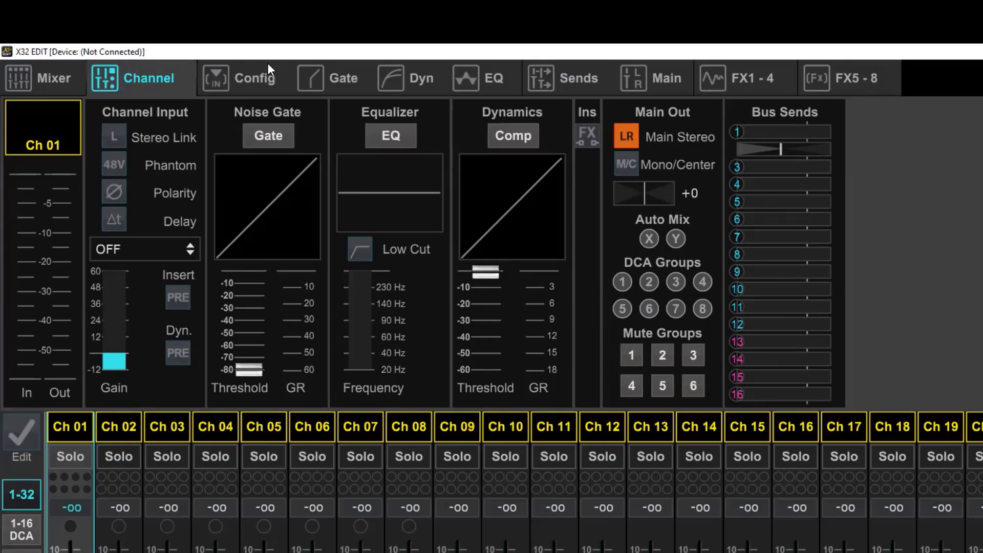
pyautogui.click(239, 85)
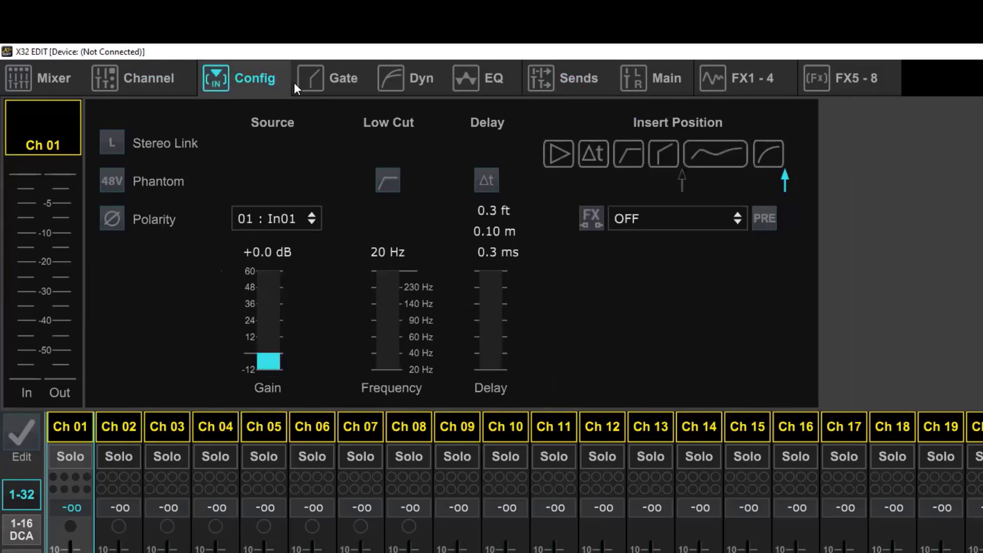
# Pan Ch 01's main output to +100 and its send to the linked MixBus 1 and 2 fully left
pyautogui.click(560, 79)
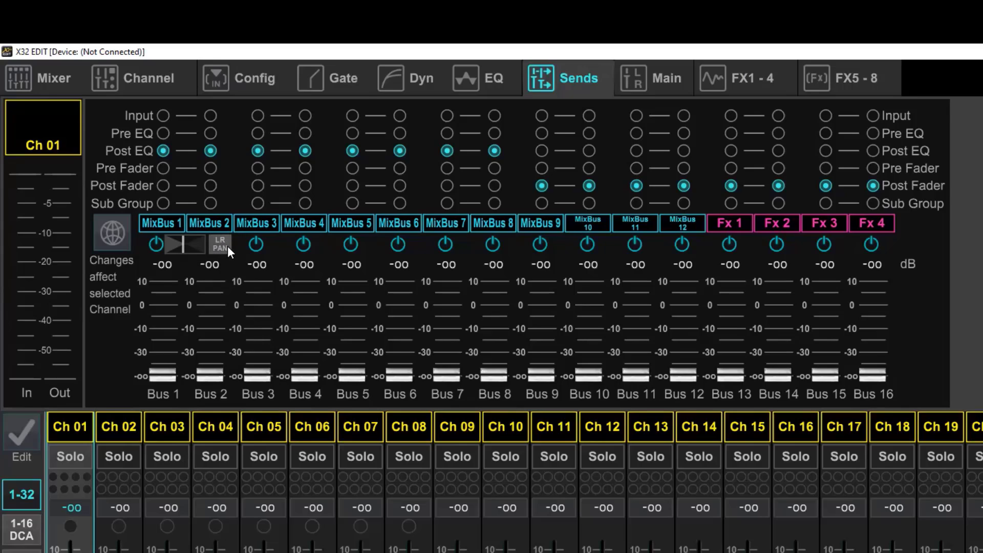
pyautogui.click(148, 69)
pyautogui.moveTo(648, 191); pyautogui.dragTo(797, 194)
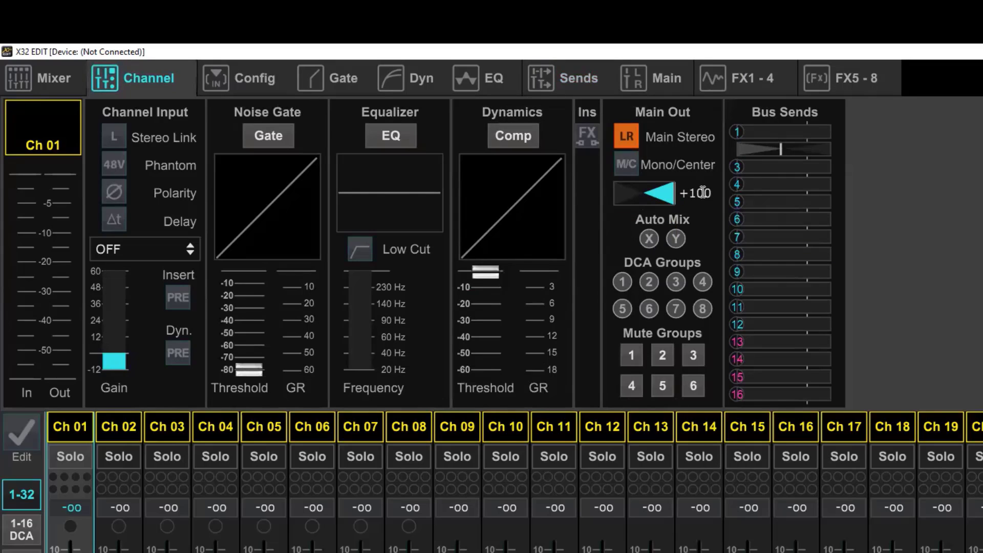
pyautogui.click(586, 77)
pyautogui.moveTo(192, 244); pyautogui.dragTo(4, 246)
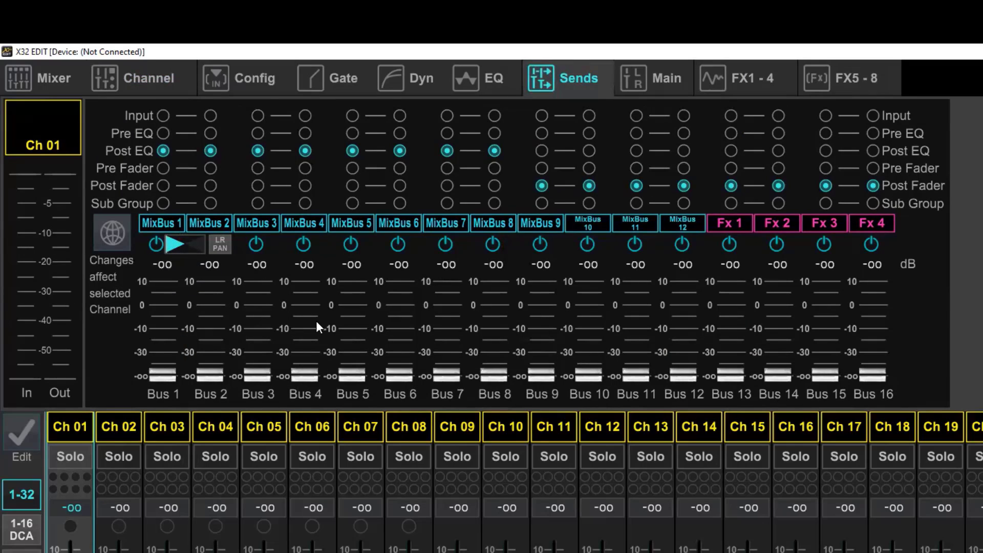
# Try making Ch 01's send pan to MixBus 1 and 2 follow the main LR pan, and switch the option off again
pyautogui.click(199, 246)
pyautogui.click(218, 245)
pyautogui.click(192, 250)
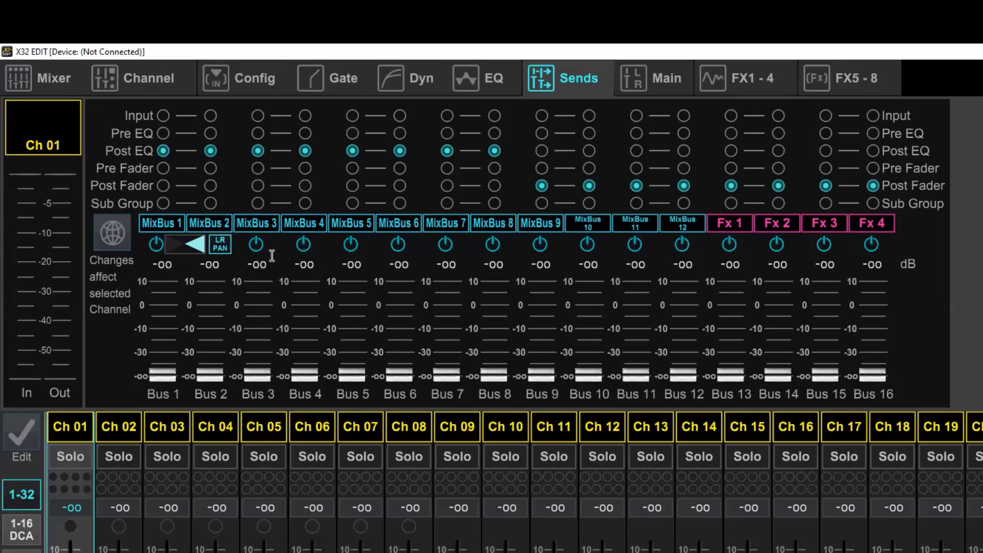
pyautogui.click(212, 244)
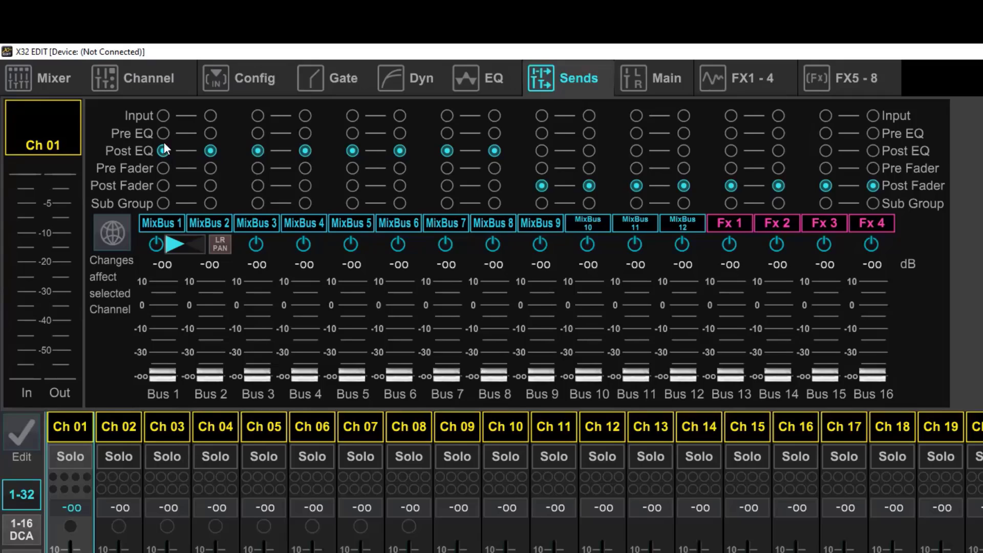
# Try the available tap points for Ch 01's send to MixBus 1 and 2, ending on Sub Group
pyautogui.click(163, 115)
pyautogui.click(163, 133)
pyautogui.click(163, 151)
pyautogui.click(209, 170)
pyautogui.click(209, 185)
pyautogui.click(211, 204)
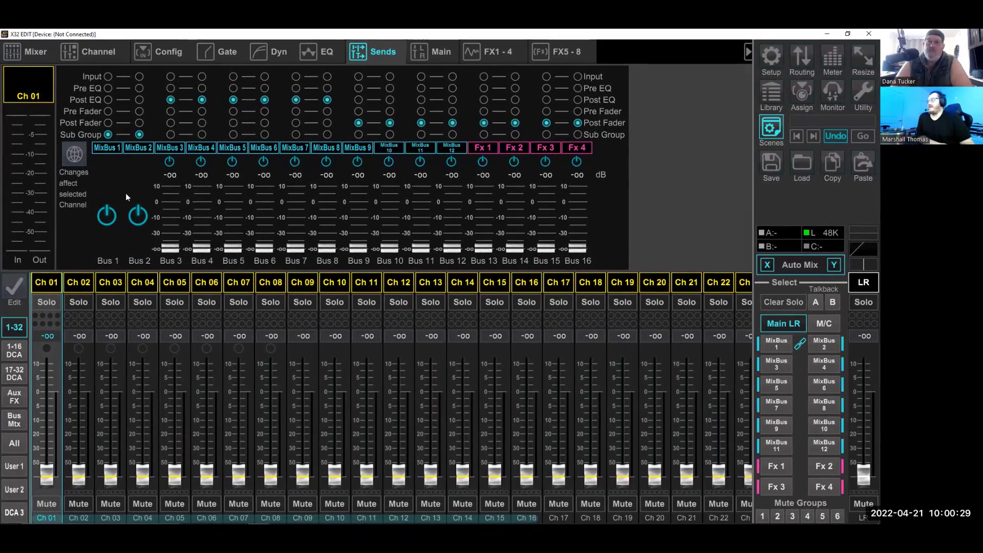
# Select MixBus 1 among the bus faders and assign its output to Main Stereo and Mono/Center
pyautogui.click(14, 420)
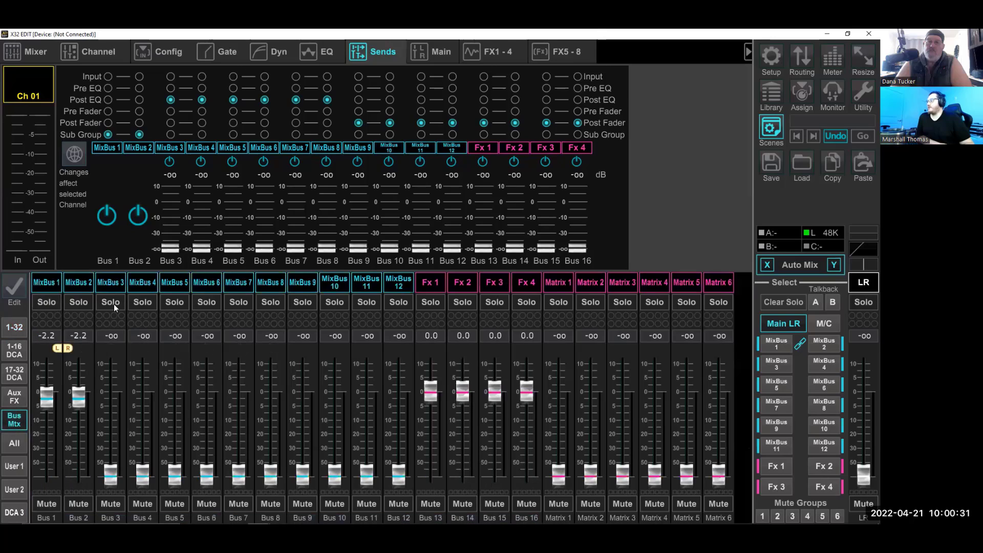
pyautogui.click(41, 283)
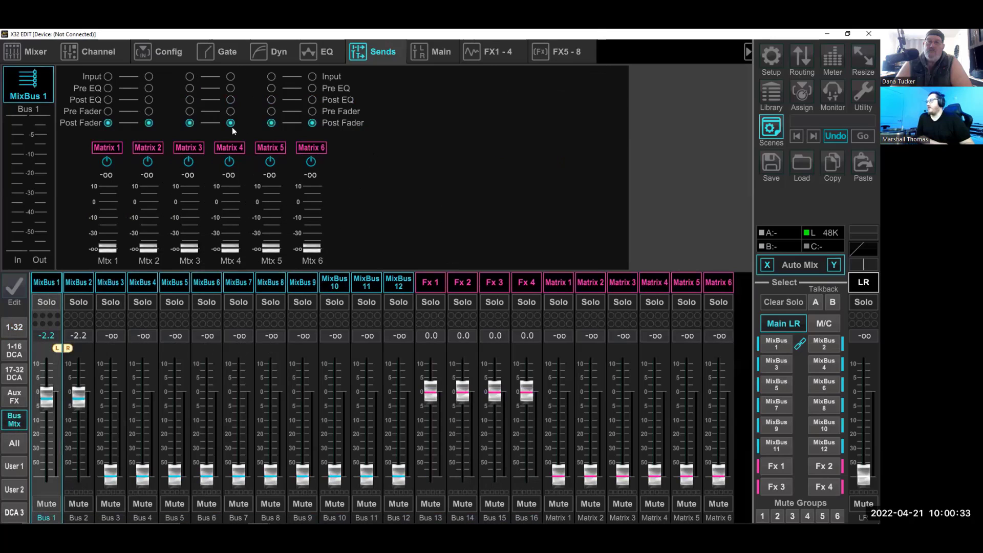
pyautogui.click(32, 56)
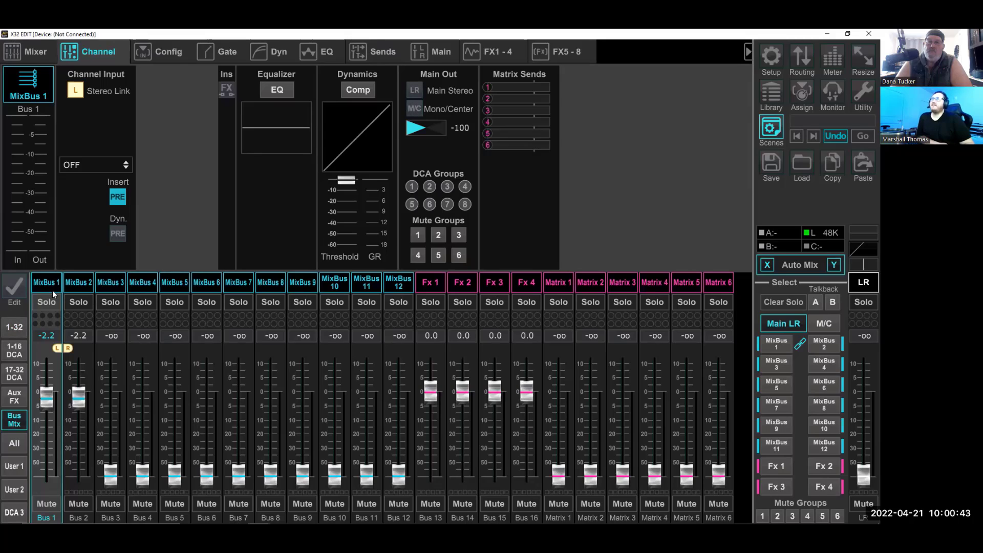
pyautogui.click(416, 90)
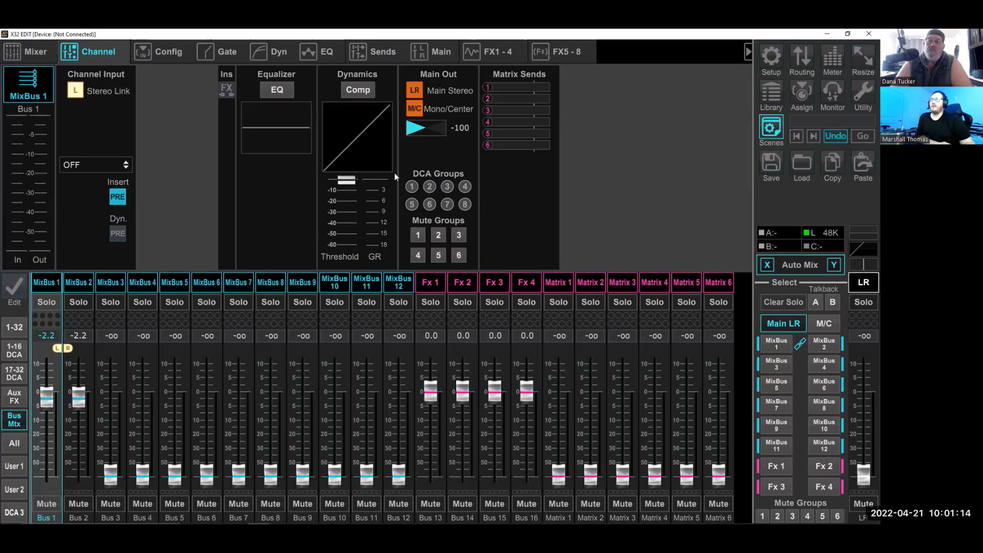
# View the DCA 1 to DCA 8 faders beside channels 17-32, and return to the bus and matrix faders
pyautogui.click(15, 374)
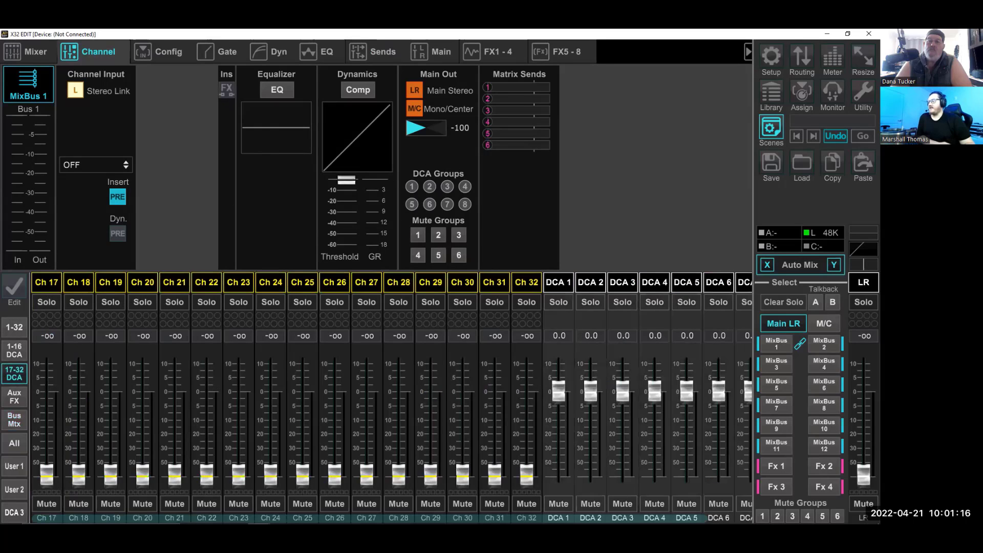
pyautogui.moveTo(533, 519); pyautogui.dragTo(846, 492)
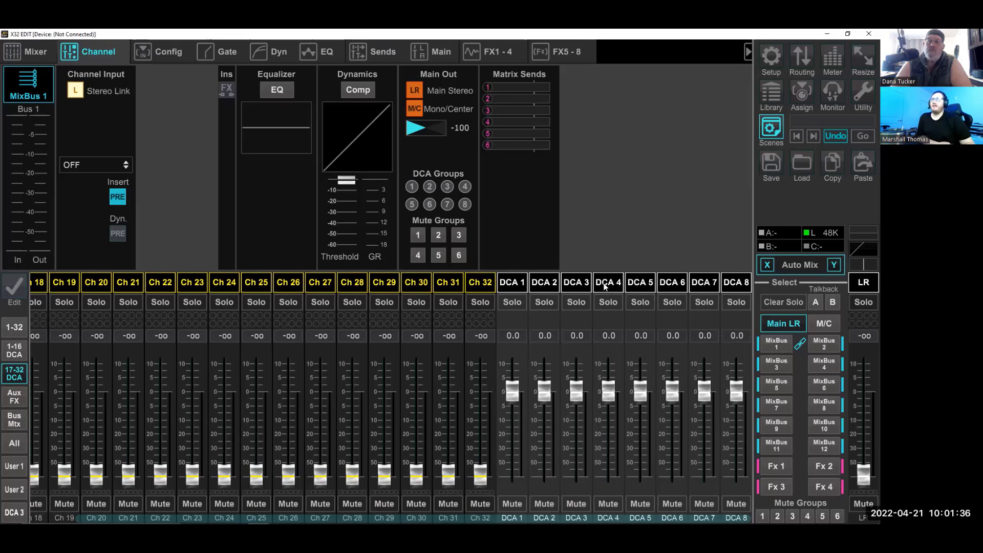
pyautogui.click(11, 427)
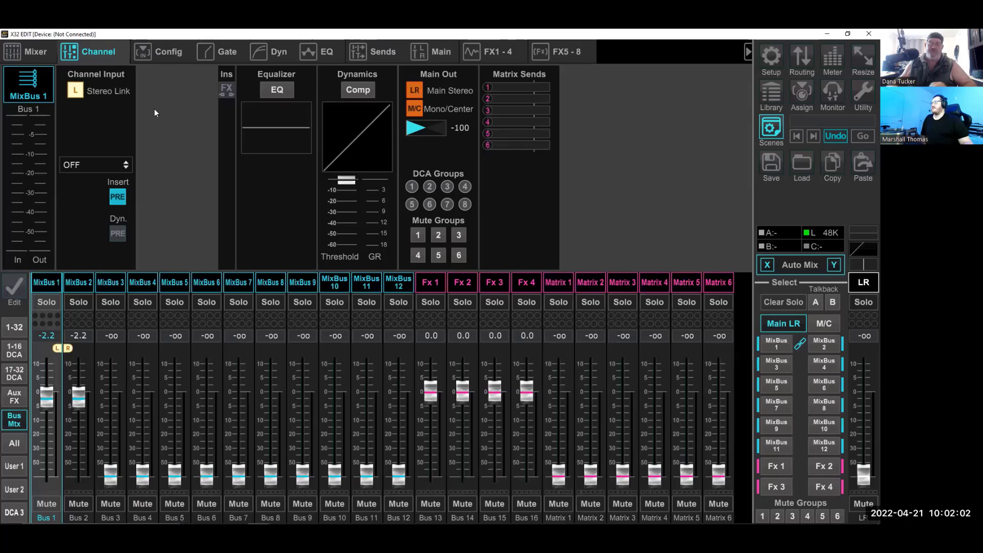
# Review MixBus 1's configuration, matrix sends and channel overview with its main output assignments
pyautogui.click(158, 54)
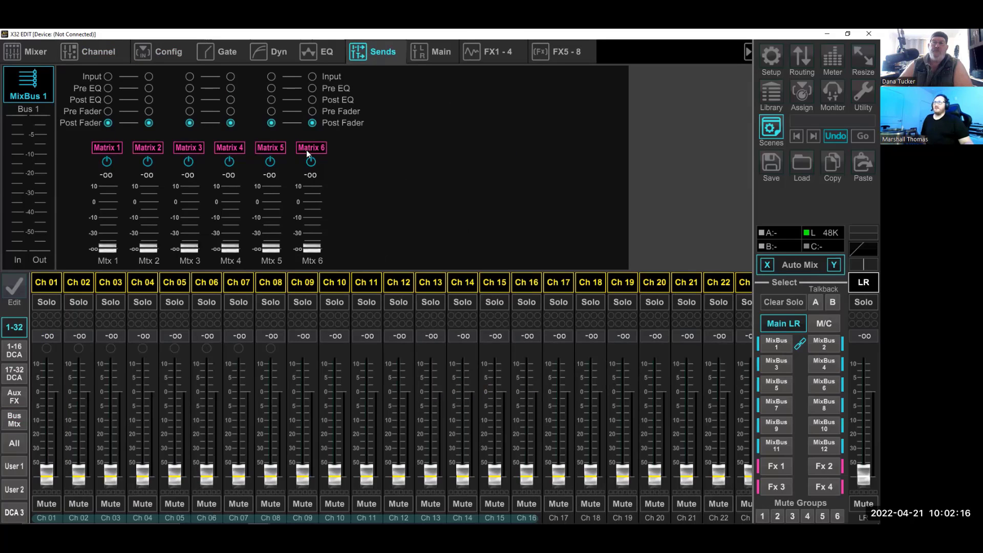
pyautogui.click(15, 420)
pyautogui.click(158, 51)
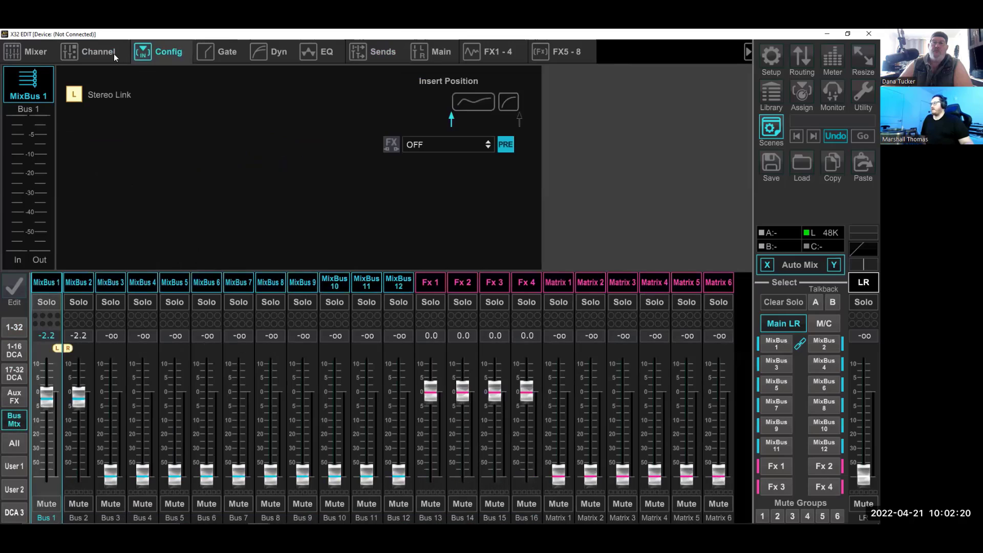
pyautogui.click(114, 54)
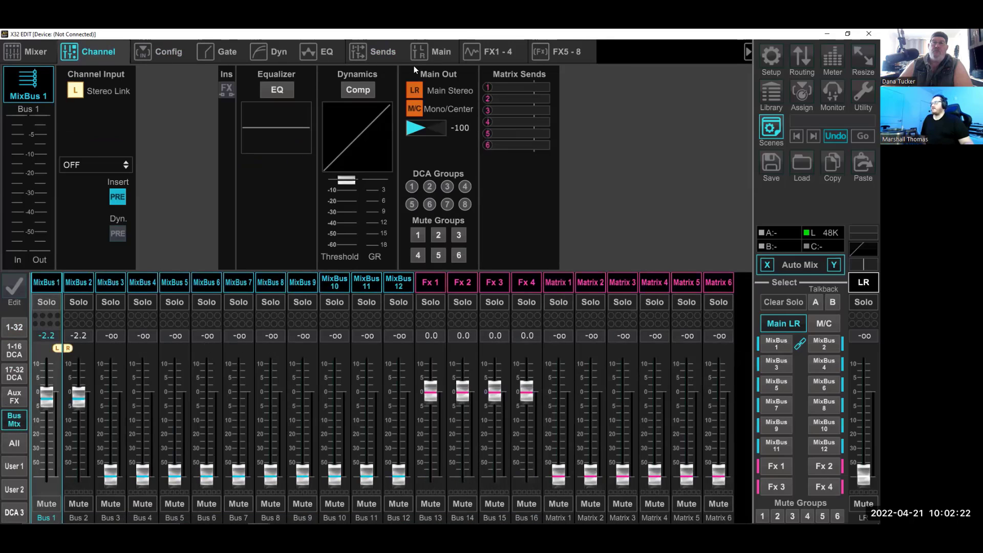